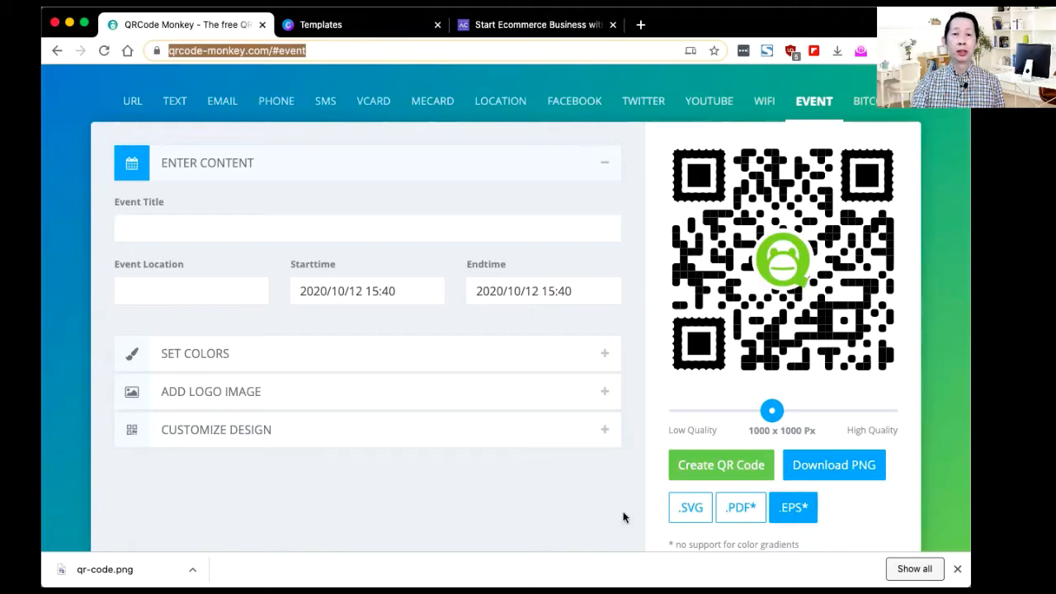
Step: Switch to the Canva business card templates browser tab
{"action": "left_click", "coordinate": [330, 25]}
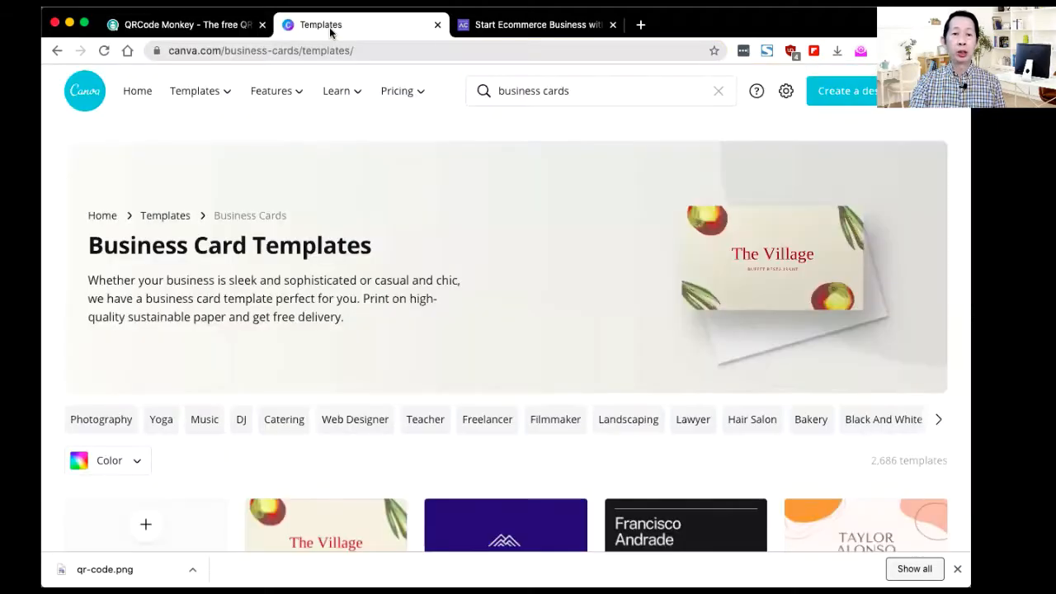
Step: Go to canva.com and open the Business Card templates from the Templates menu
{"action": "left_click", "coordinate": [440, 51]}
{"action": "type", "text": "c"}
{"action": "key", "text": "Return"}
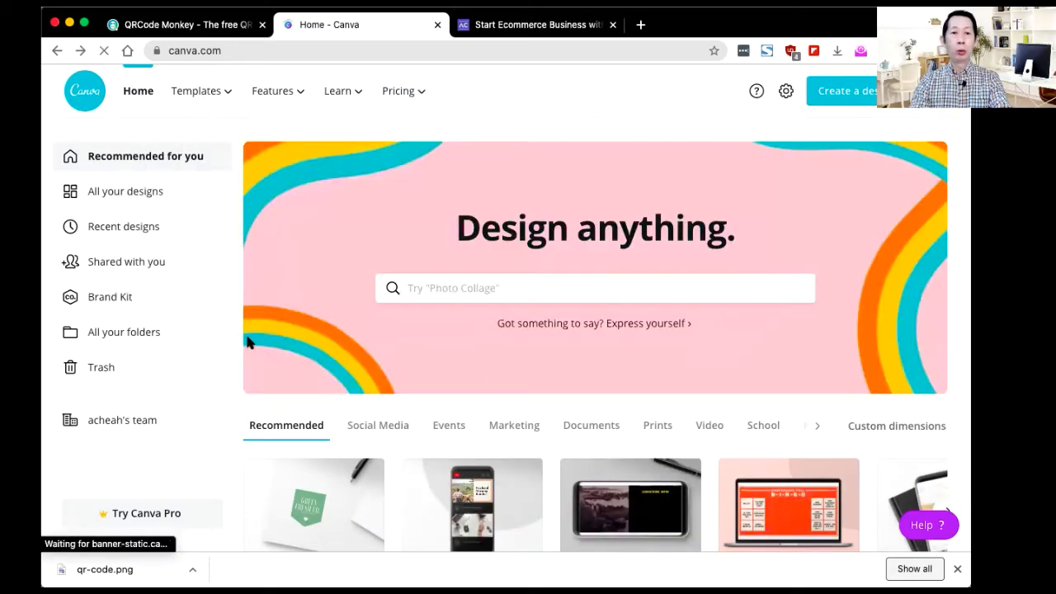
{"action": "mouse_move", "coordinate": [229, 96]}
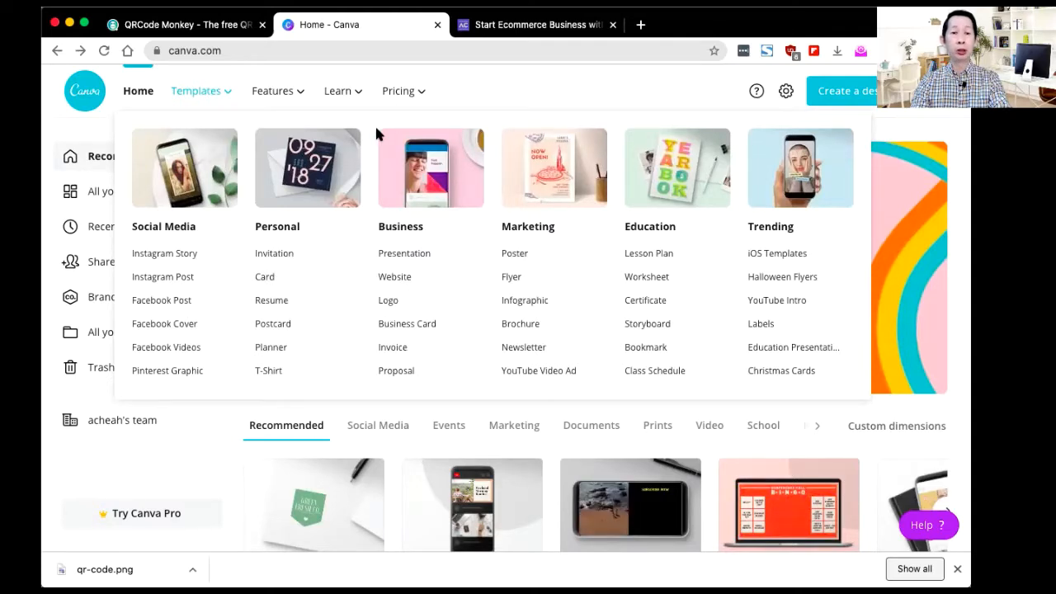
{"action": "left_click", "coordinate": [418, 325]}
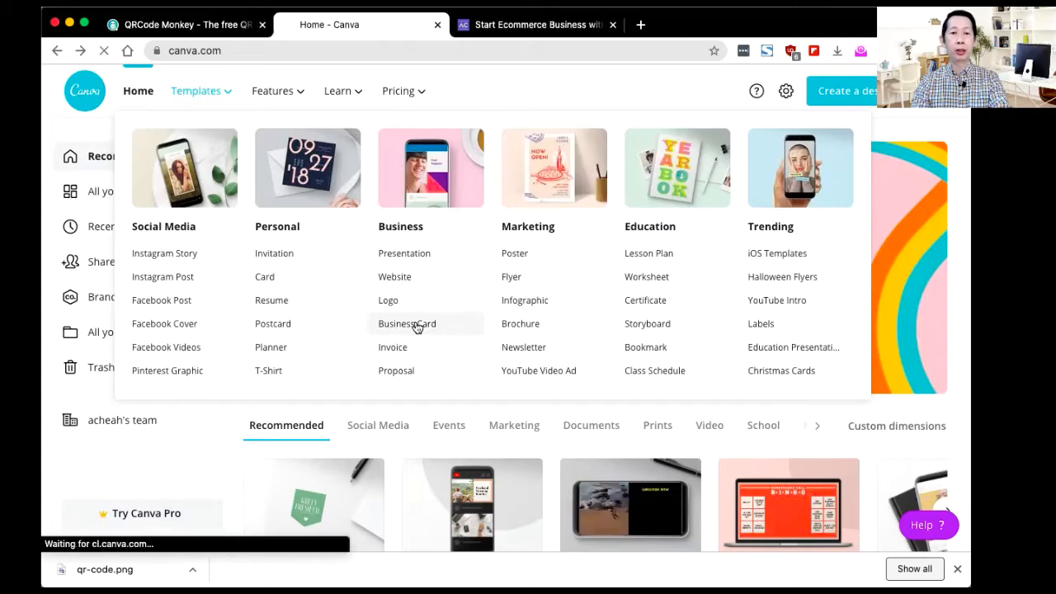
Step: Scroll through the Business Card Templates page to review the categories
{"action": "scroll", "coordinate": [417, 327], "scroll_direction": "down", "scroll_amount": 1}
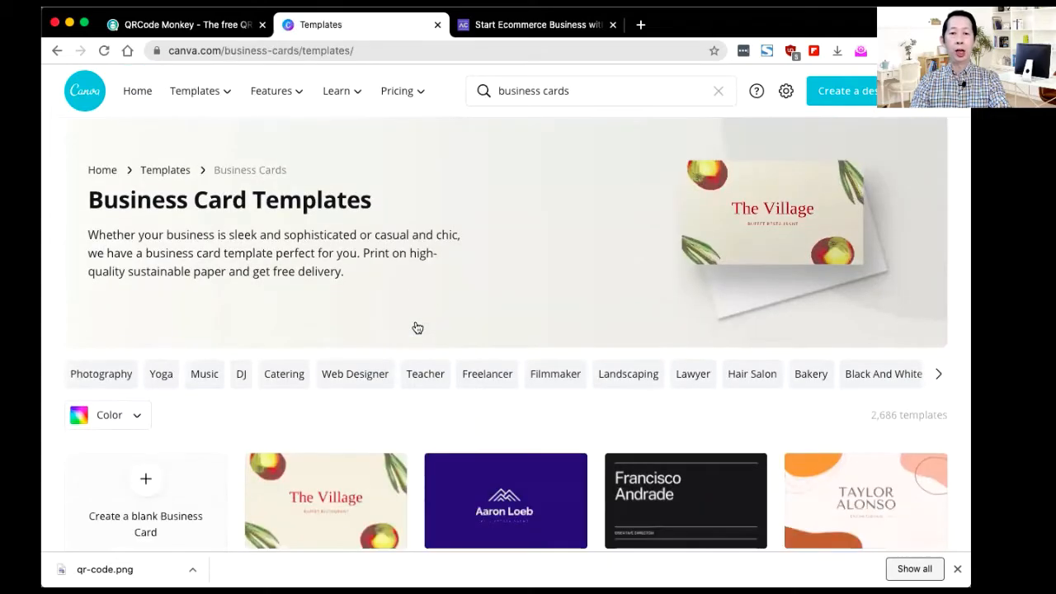
{"action": "scroll", "coordinate": [418, 328], "scroll_direction": "down", "scroll_amount": 5}
{"action": "scroll", "coordinate": [417, 328], "scroll_direction": "down", "scroll_amount": 3}
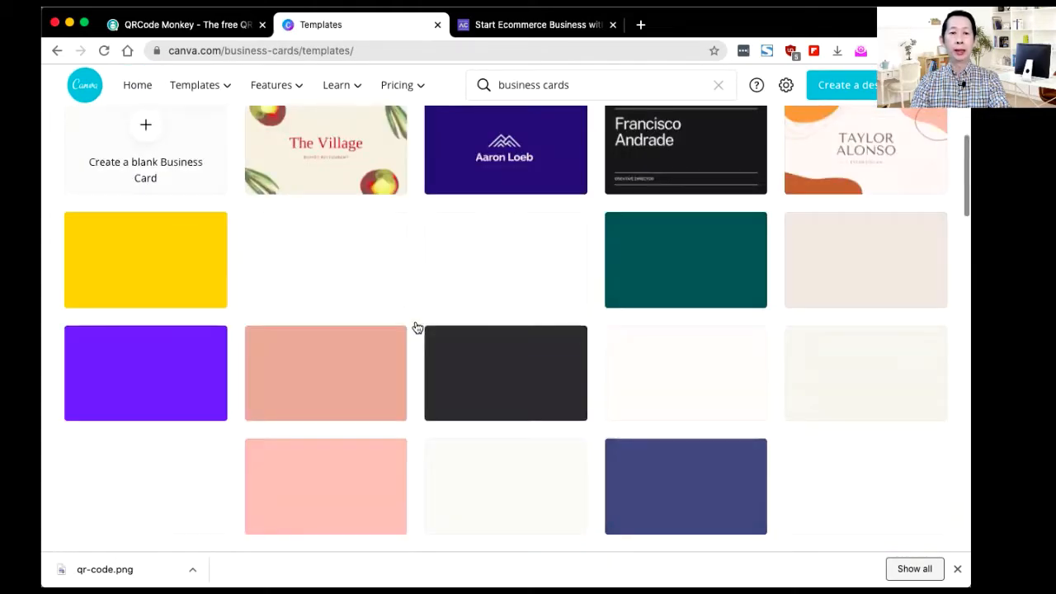
{"action": "scroll", "coordinate": [417, 328], "scroll_direction": "down", "scroll_amount": 2}
{"action": "scroll", "coordinate": [418, 328], "scroll_direction": "up", "scroll_amount": 10}
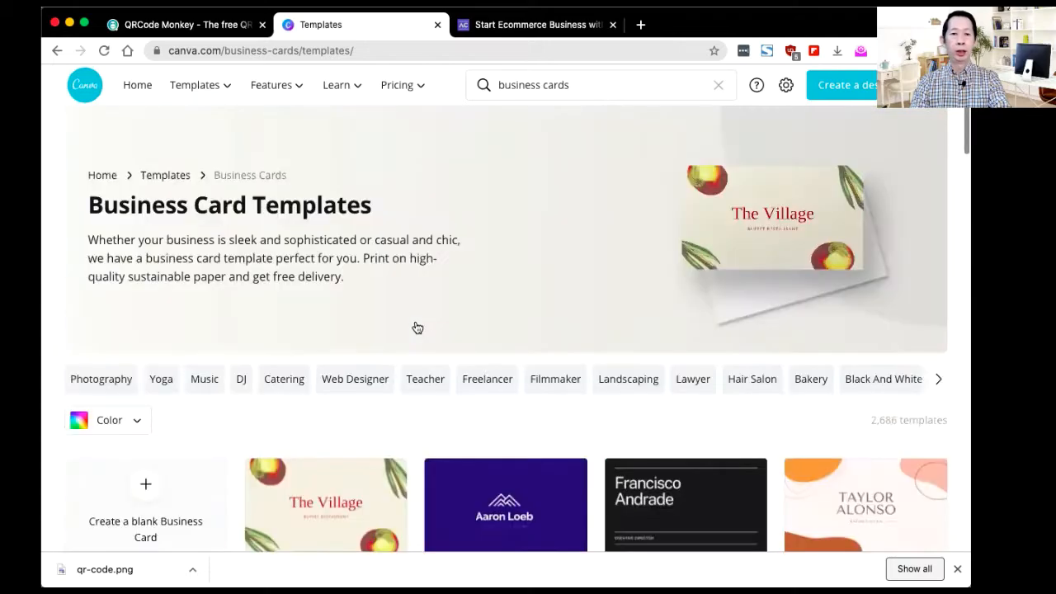
{"action": "scroll", "coordinate": [417, 328], "scroll_direction": "down", "scroll_amount": 2}
{"action": "scroll", "coordinate": [377, 207], "scroll_direction": "down", "scroll_amount": 1}
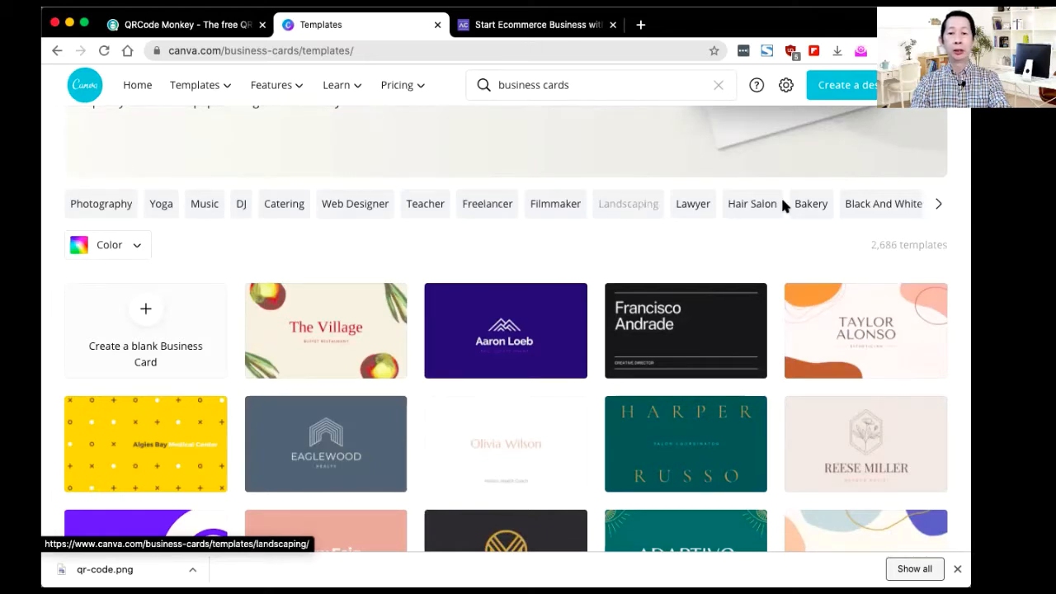
Step: Filter to Web Designer business card templates and browse the 30 results
{"action": "left_click", "coordinate": [357, 206]}
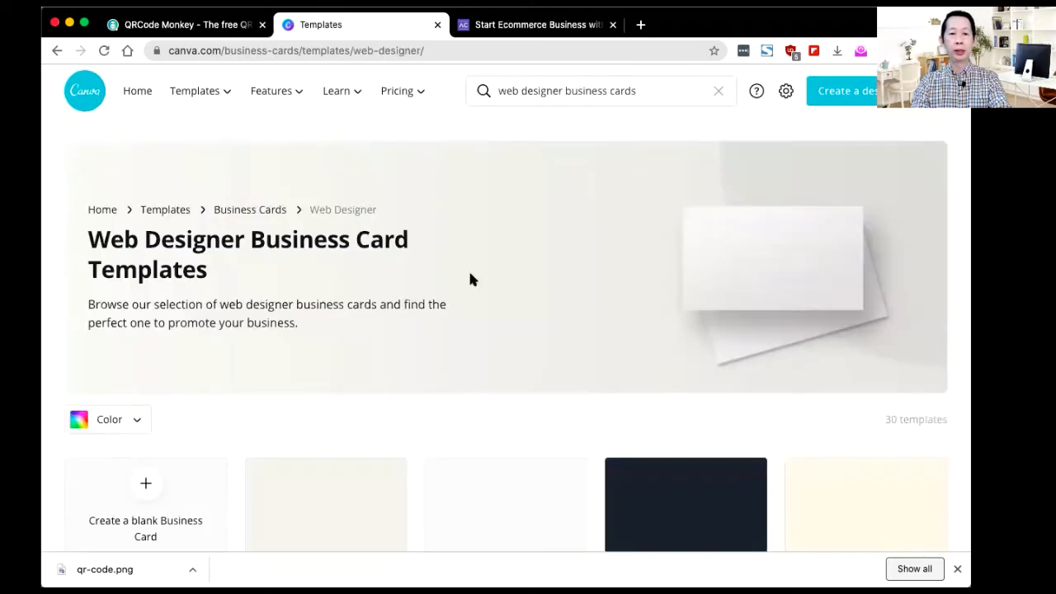
{"action": "scroll", "coordinate": [455, 305], "scroll_direction": "down", "scroll_amount": 3}
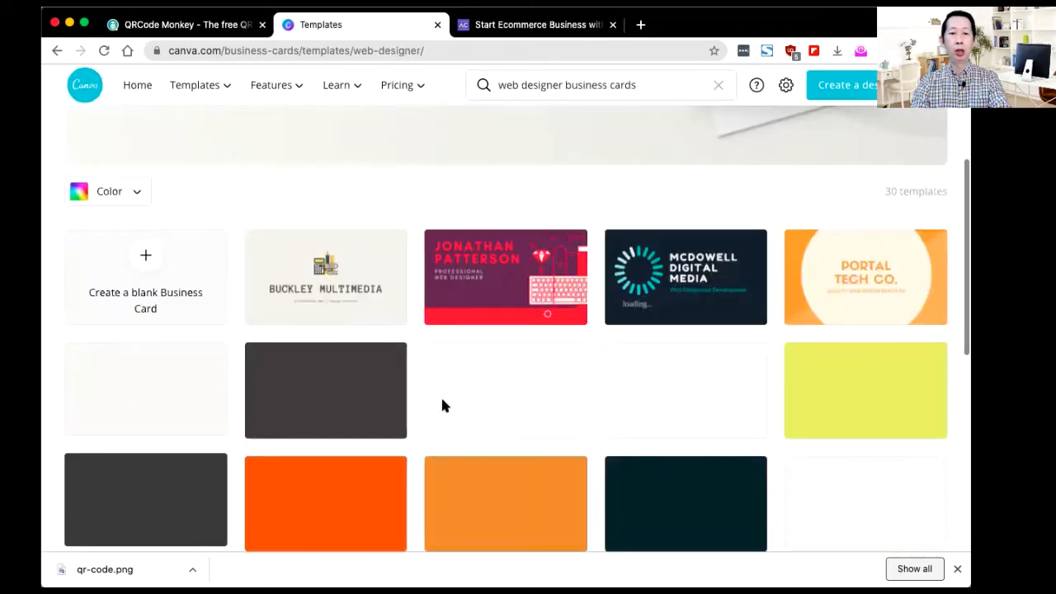
{"action": "scroll", "coordinate": [442, 405], "scroll_direction": "down", "scroll_amount": 1}
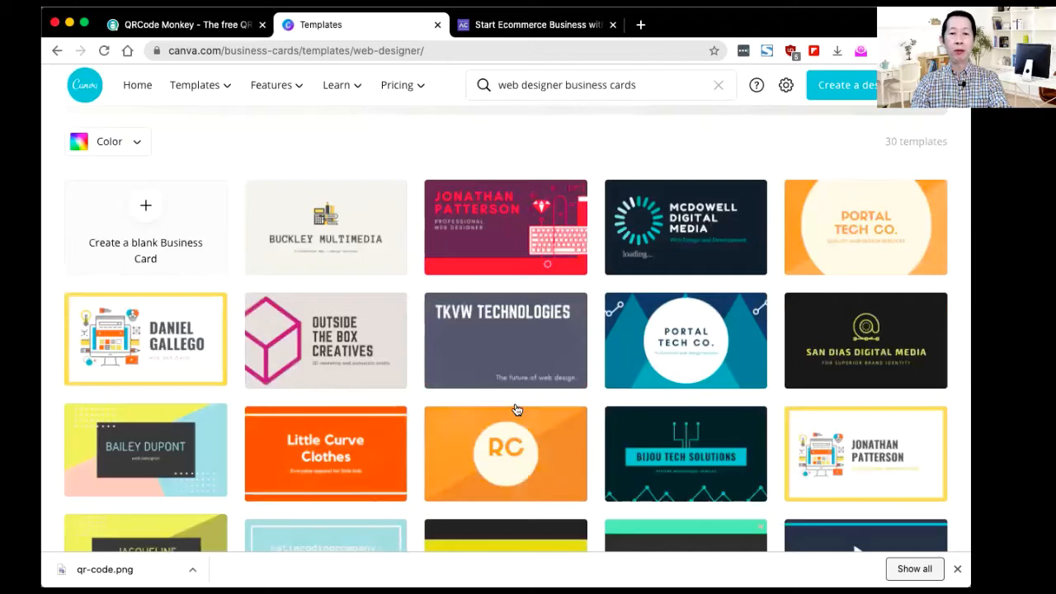
{"action": "scroll", "coordinate": [516, 409], "scroll_direction": "down", "scroll_amount": 3}
{"action": "scroll", "coordinate": [516, 410], "scroll_direction": "down", "scroll_amount": 1}
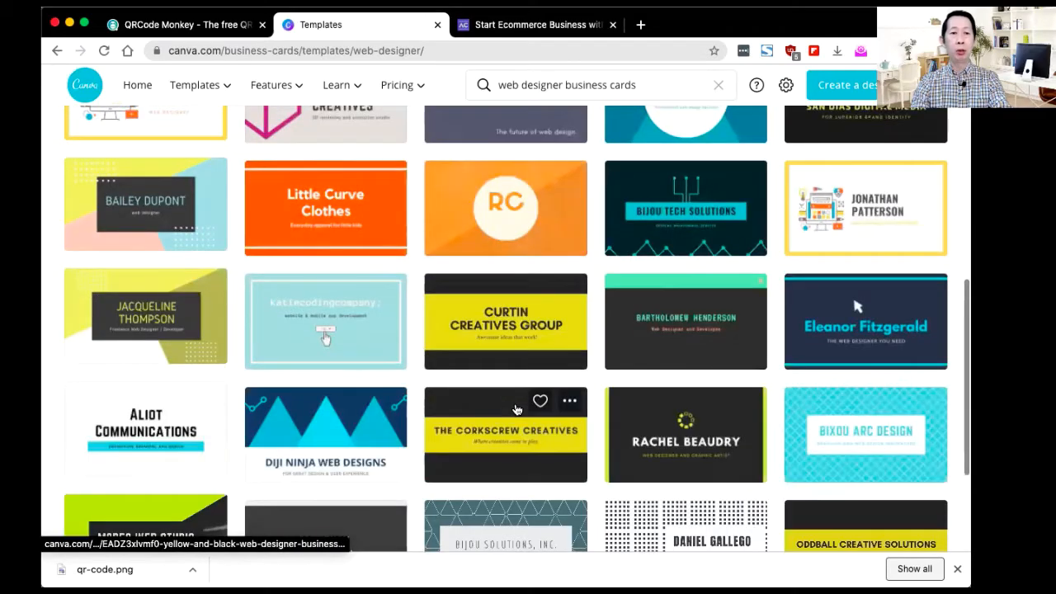
{"action": "scroll", "coordinate": [517, 410], "scroll_direction": "up", "scroll_amount": 4}
{"action": "scroll", "coordinate": [531, 389], "scroll_direction": "down", "scroll_amount": 6}
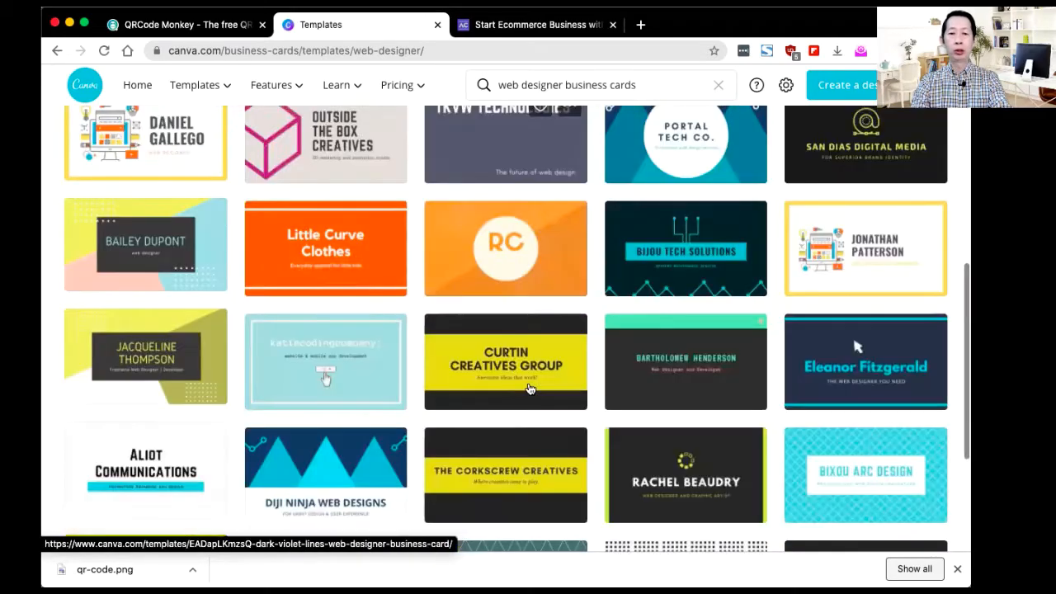
{"action": "scroll", "coordinate": [529, 387], "scroll_direction": "up", "scroll_amount": 10}
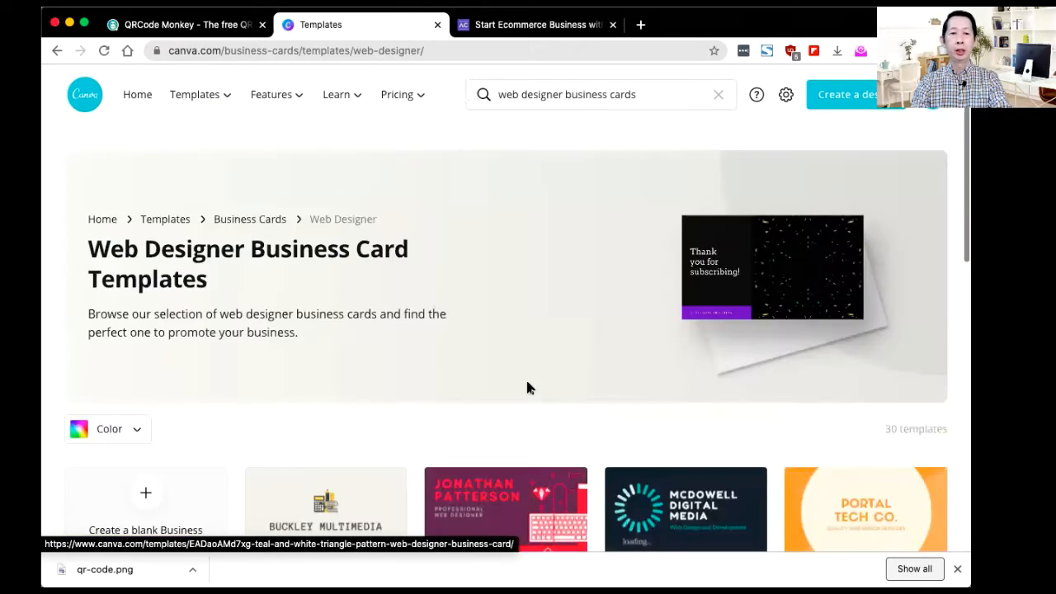
{"action": "scroll", "coordinate": [529, 387], "scroll_direction": "down", "scroll_amount": 6}
{"action": "scroll", "coordinate": [523, 387], "scroll_direction": "up", "scroll_amount": 2}
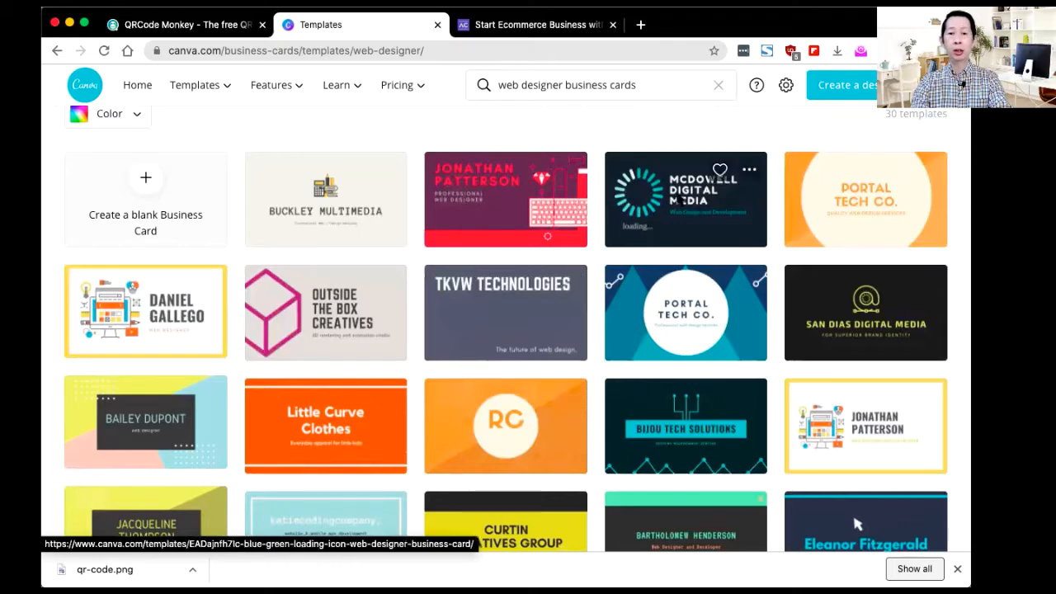
{"action": "left_click", "coordinate": [679, 198]}
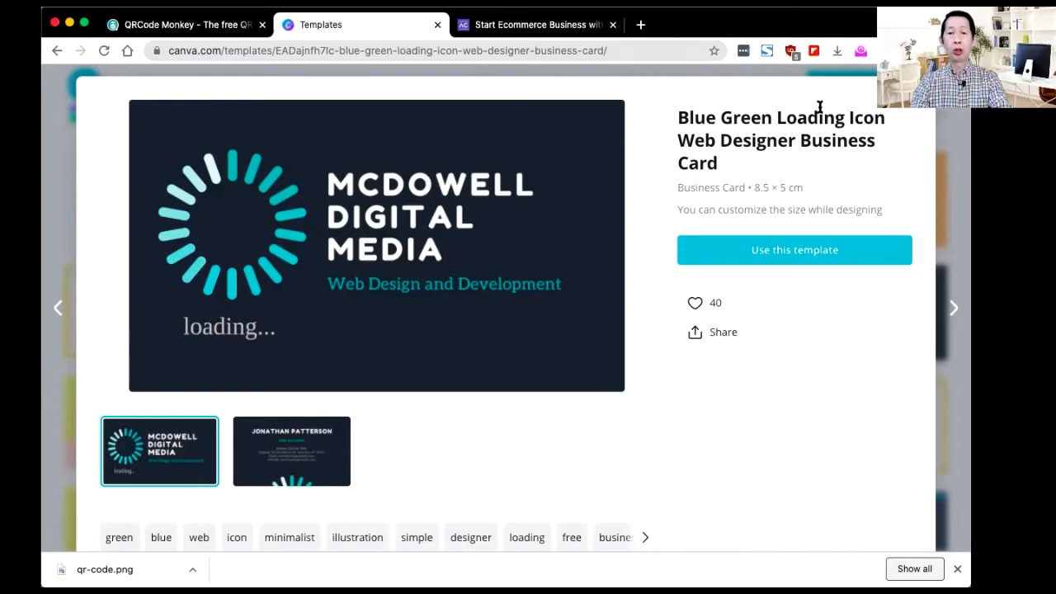
{"action": "key", "text": "Escape"}
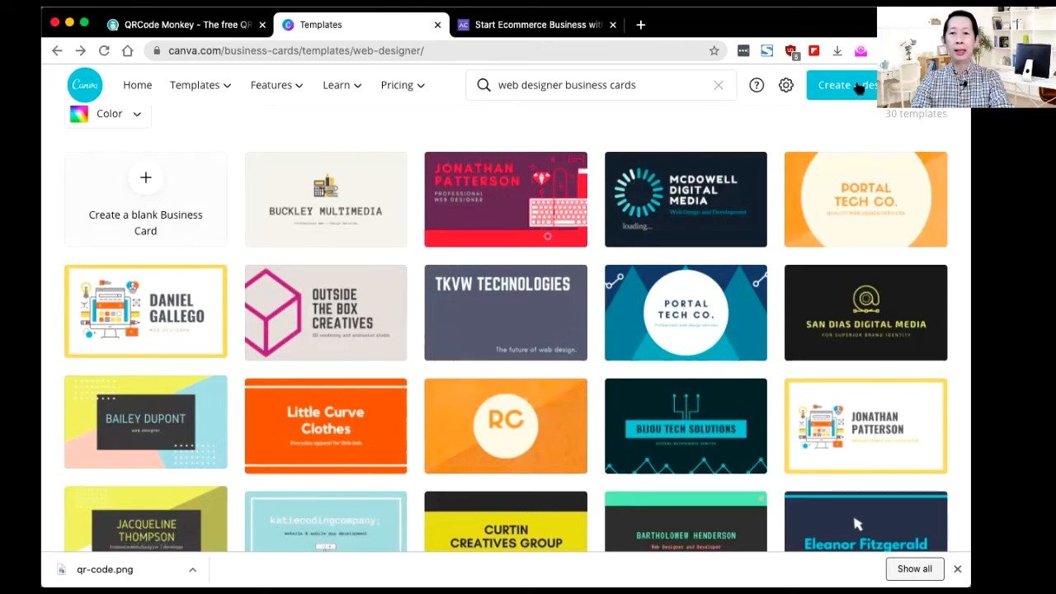
Step: Create a custom-size design 5 cm wide by 8.5 cm tall, units in centimetres
{"action": "left_click", "coordinate": [857, 86]}
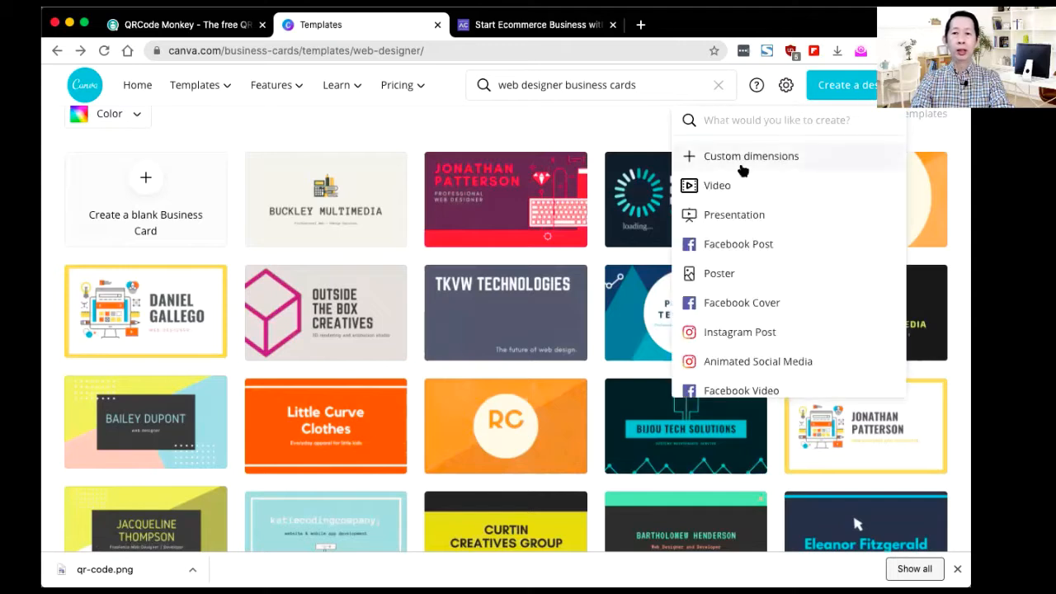
{"action": "left_click", "coordinate": [749, 157]}
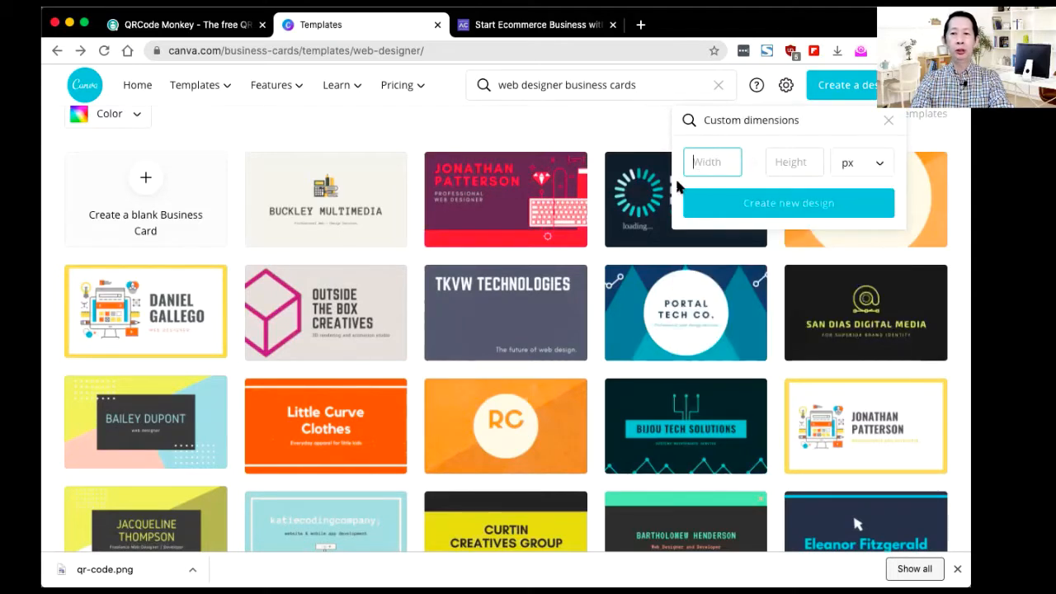
{"action": "left_click", "coordinate": [873, 170]}
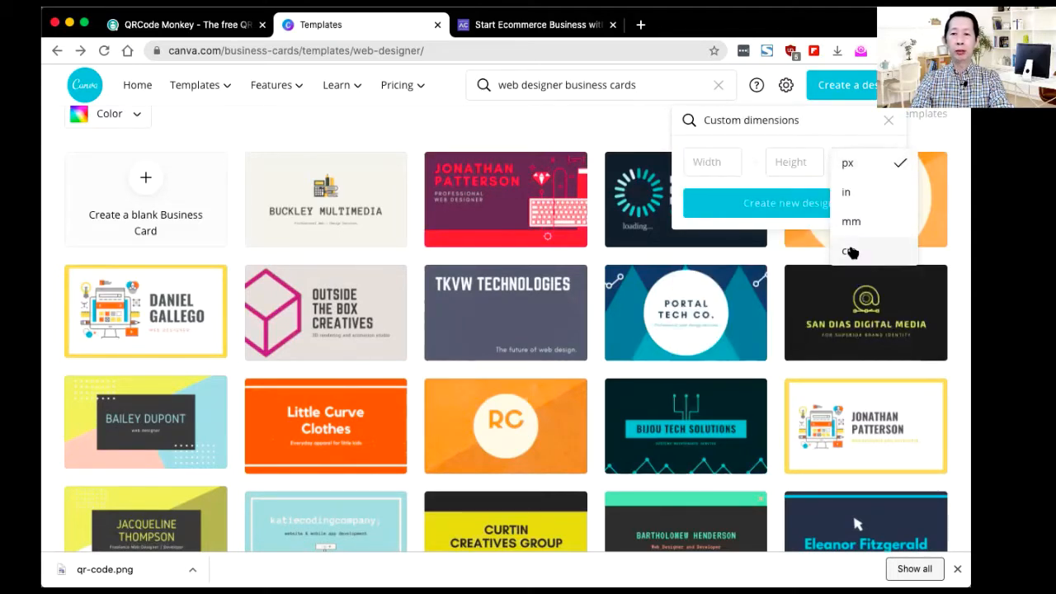
{"action": "left_click", "coordinate": [849, 250]}
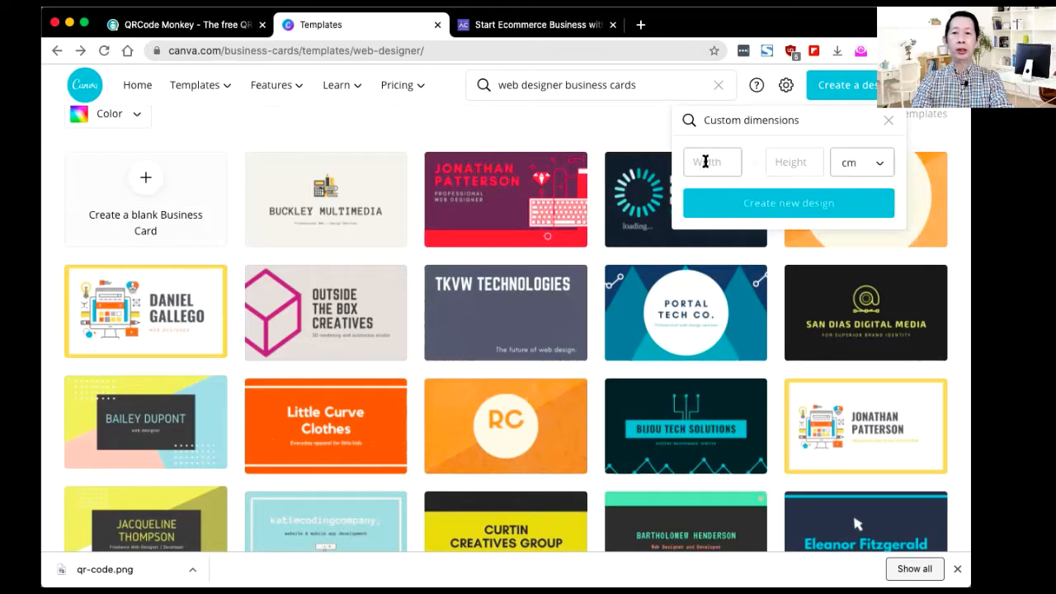
{"action": "left_click", "coordinate": [699, 157]}
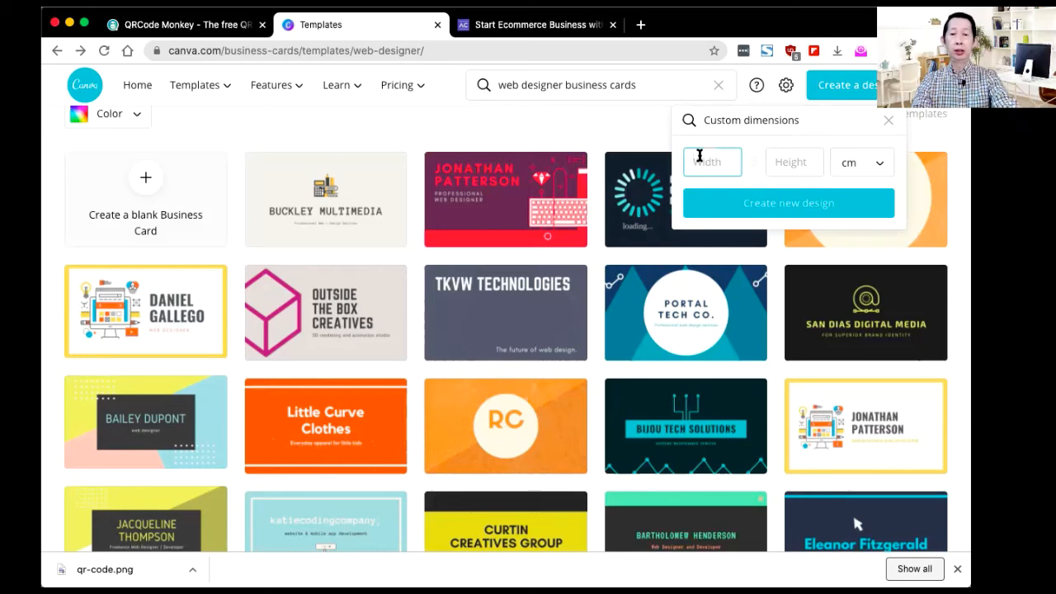
{"action": "type", "text": "5"}
{"action": "left_click", "coordinate": [797, 163]}
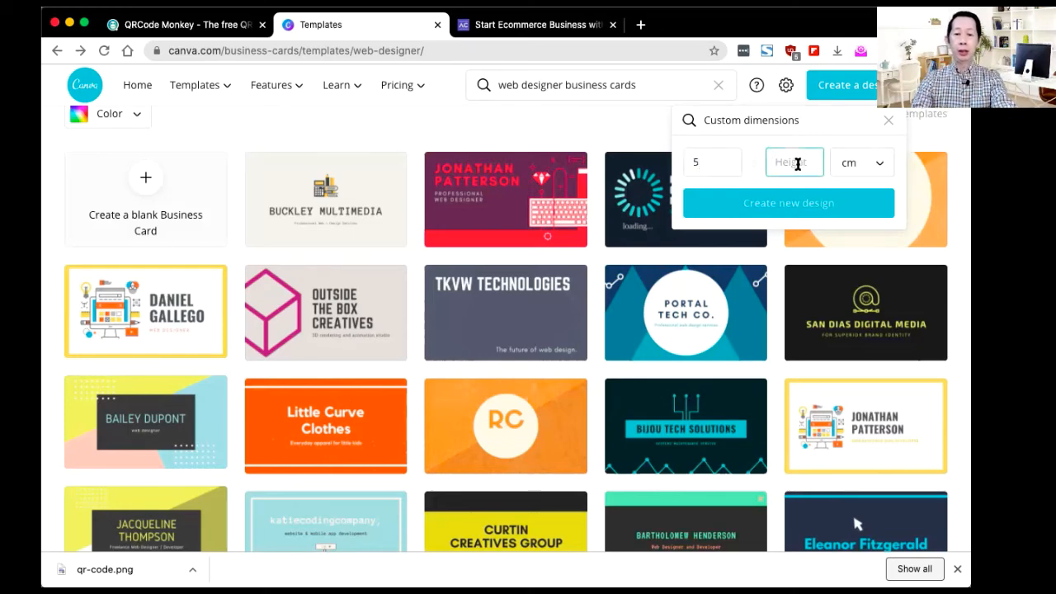
{"action": "type", "text": "8.5"}
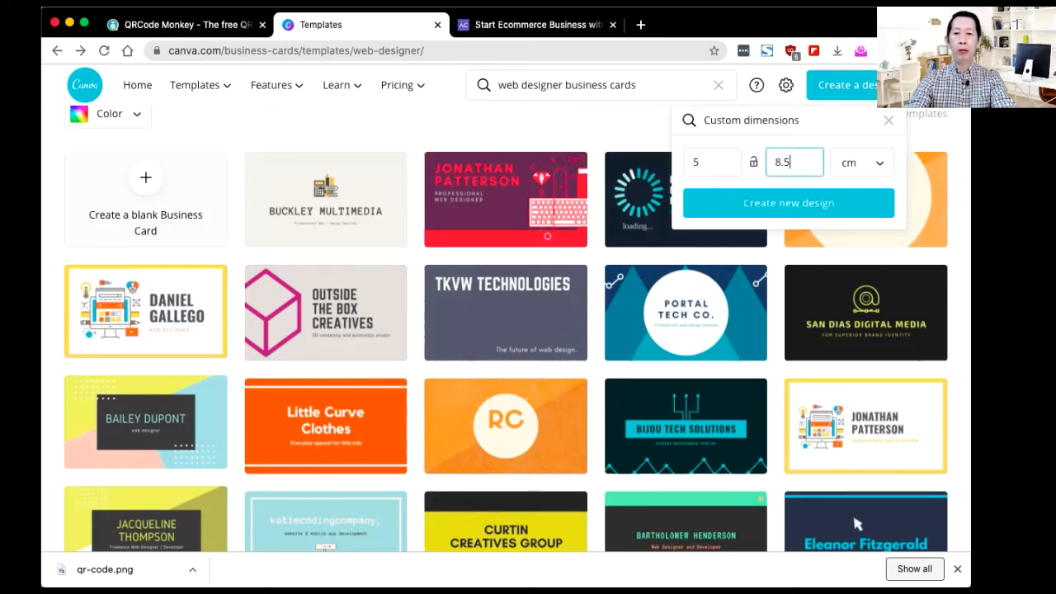
{"action": "key", "text": "Return"}
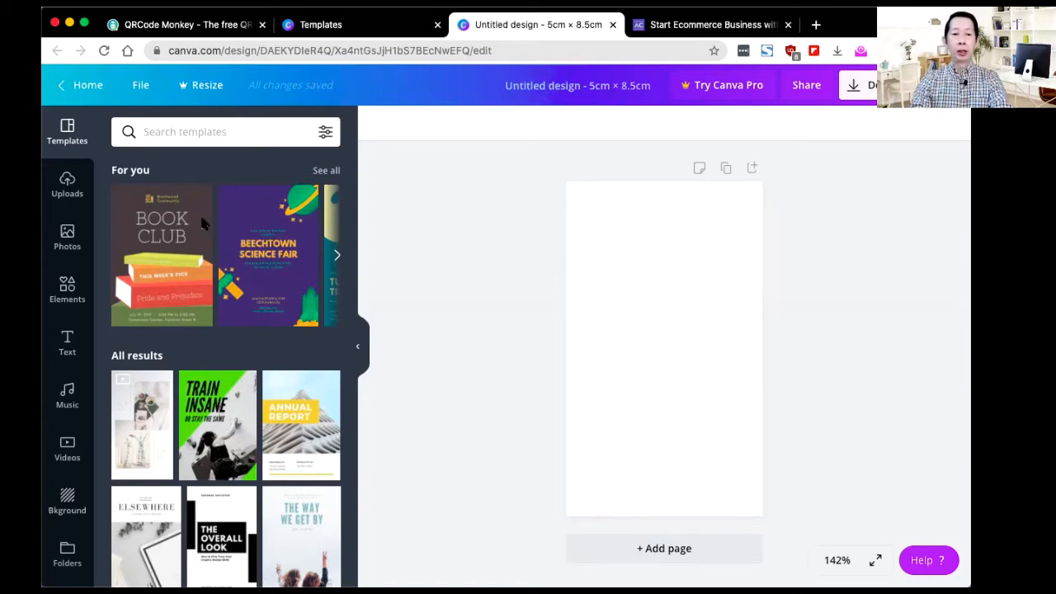
{"action": "scroll", "coordinate": [208, 353], "scroll_direction": "down", "scroll_amount": 5}
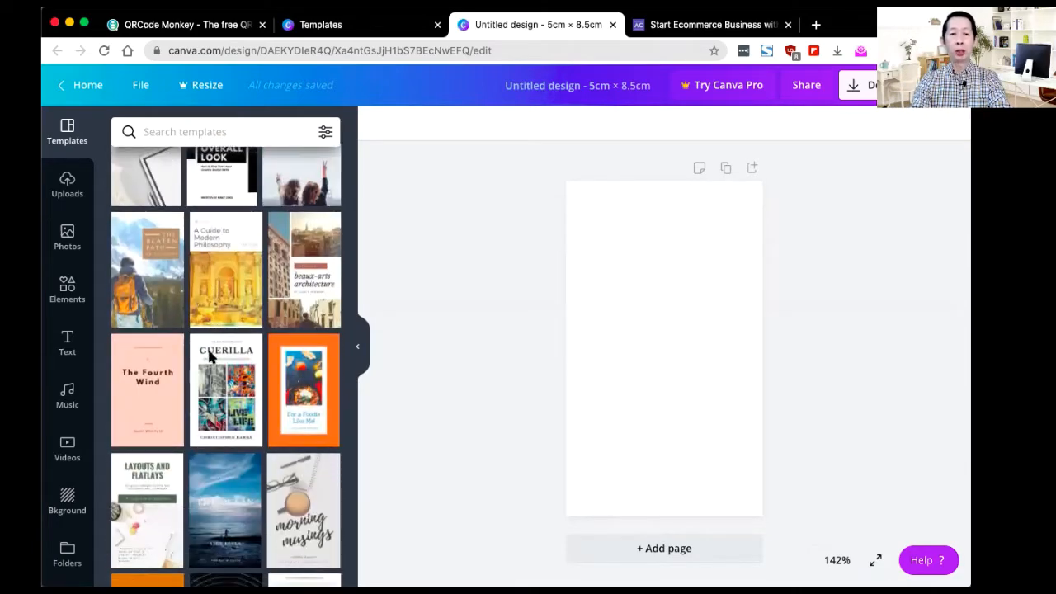
{"action": "scroll", "coordinate": [208, 356], "scroll_direction": "down", "scroll_amount": 1}
{"action": "scroll", "coordinate": [209, 357], "scroll_direction": "down", "scroll_amount": 3}
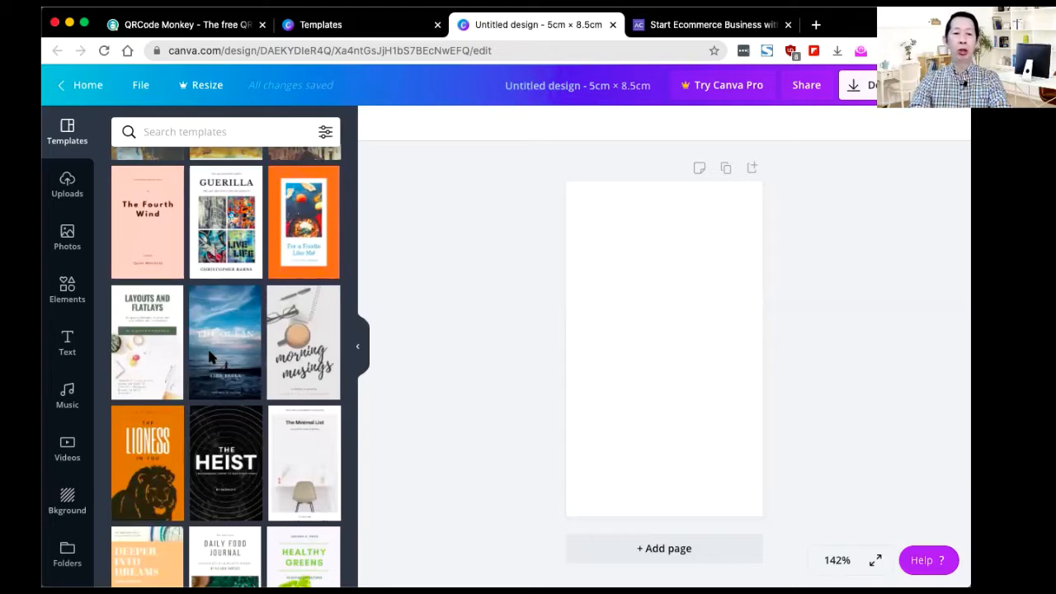
{"action": "scroll", "coordinate": [209, 356], "scroll_direction": "down", "scroll_amount": 9}
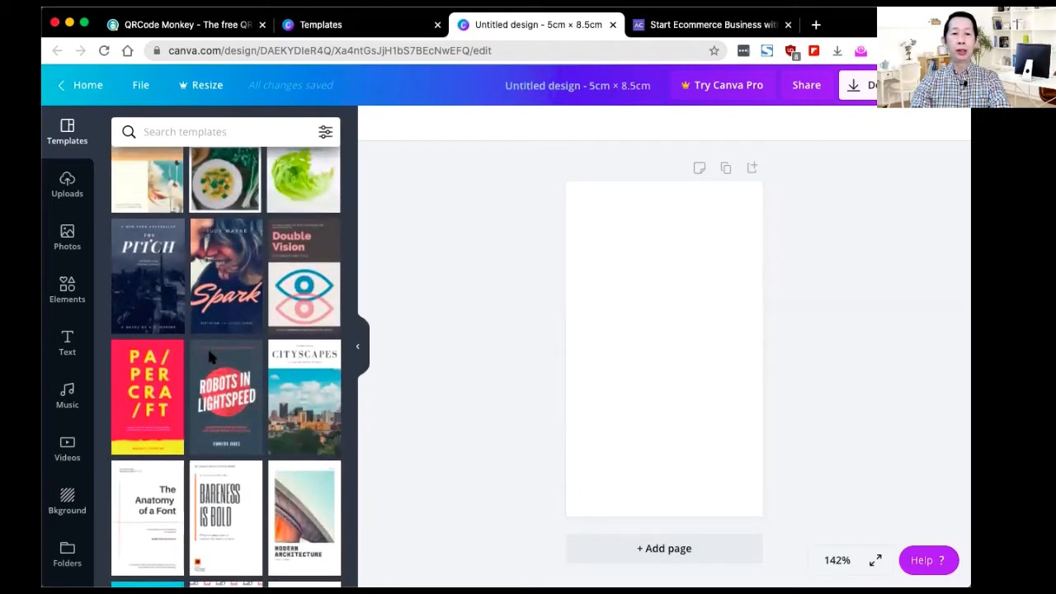
{"action": "scroll", "coordinate": [209, 357], "scroll_direction": "down", "scroll_amount": 3}
{"action": "scroll", "coordinate": [208, 357], "scroll_direction": "down", "scroll_amount": 15}
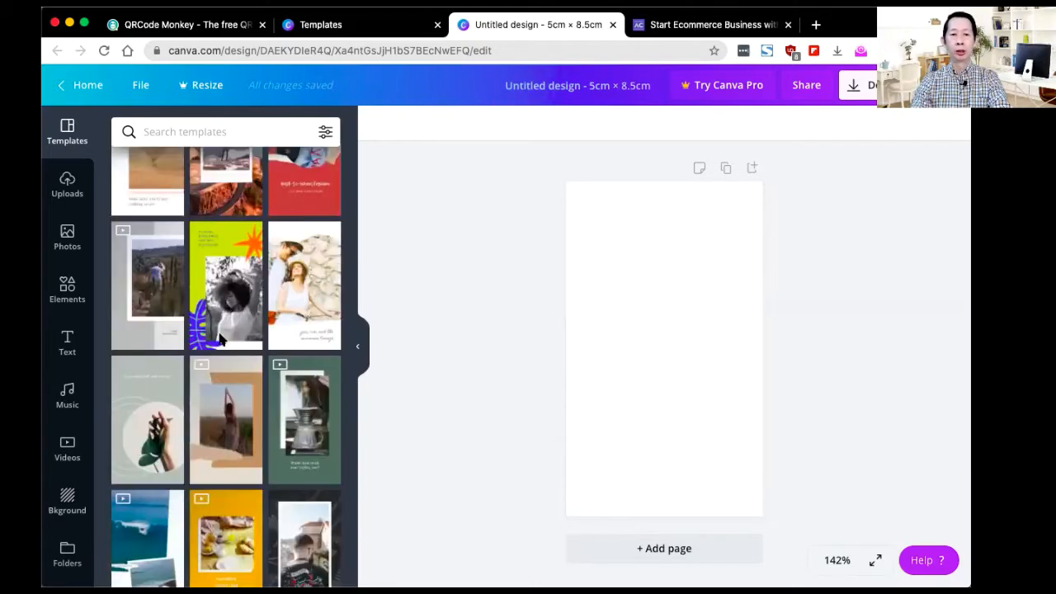
{"action": "scroll", "coordinate": [221, 338], "scroll_direction": "down", "scroll_amount": 1}
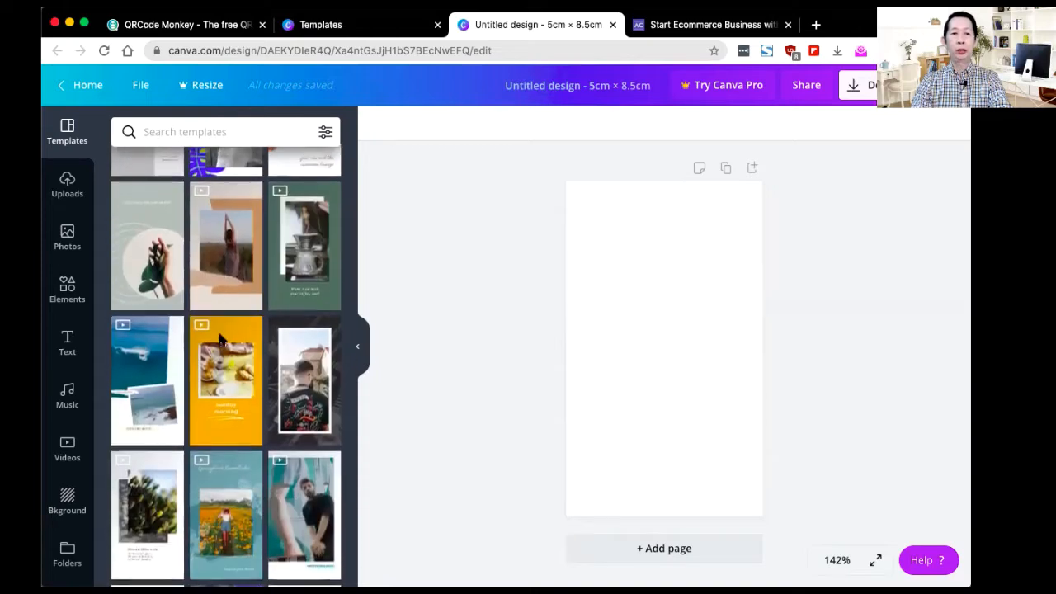
{"action": "scroll", "coordinate": [221, 339], "scroll_direction": "up", "scroll_amount": 2}
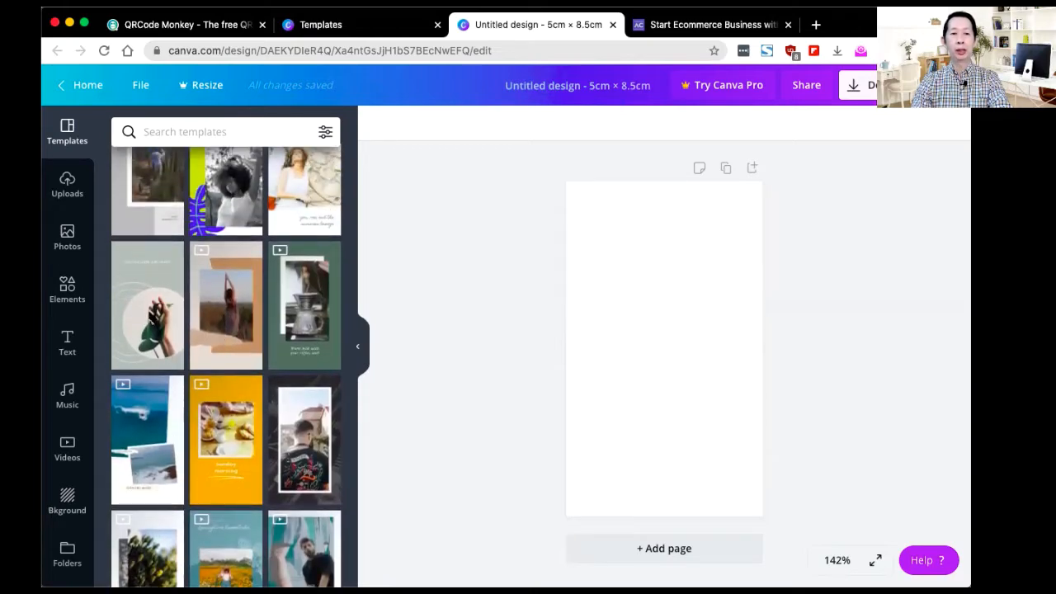
Step: Apply the Green Plant Simple Circle 'Stay Fit and Get Moving' page to the blank card
{"action": "left_click", "coordinate": [150, 317]}
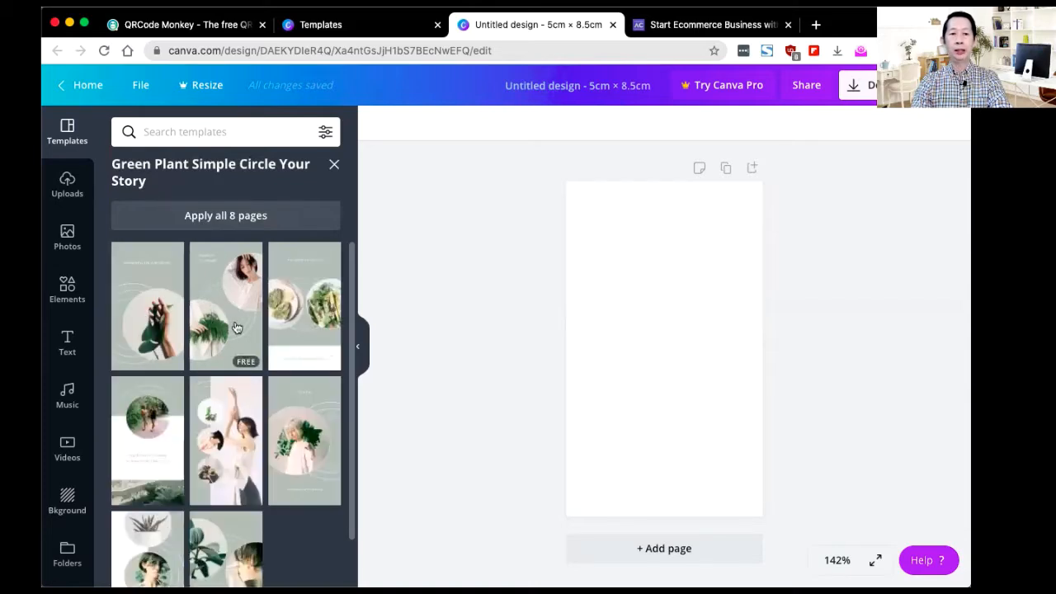
{"action": "scroll", "coordinate": [236, 327], "scroll_direction": "down", "scroll_amount": 1}
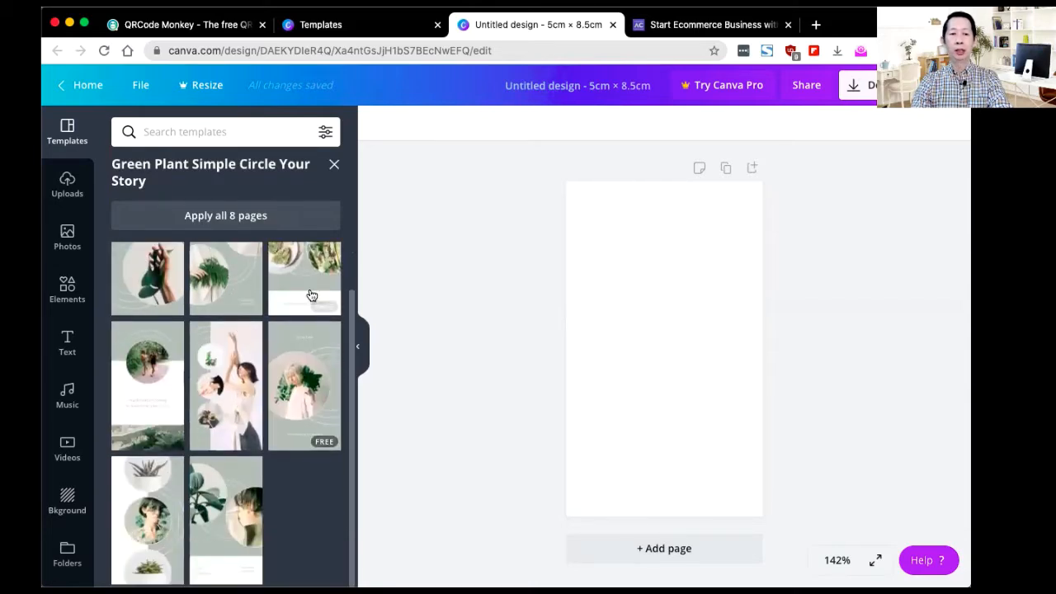
{"action": "left_click", "coordinate": [155, 378]}
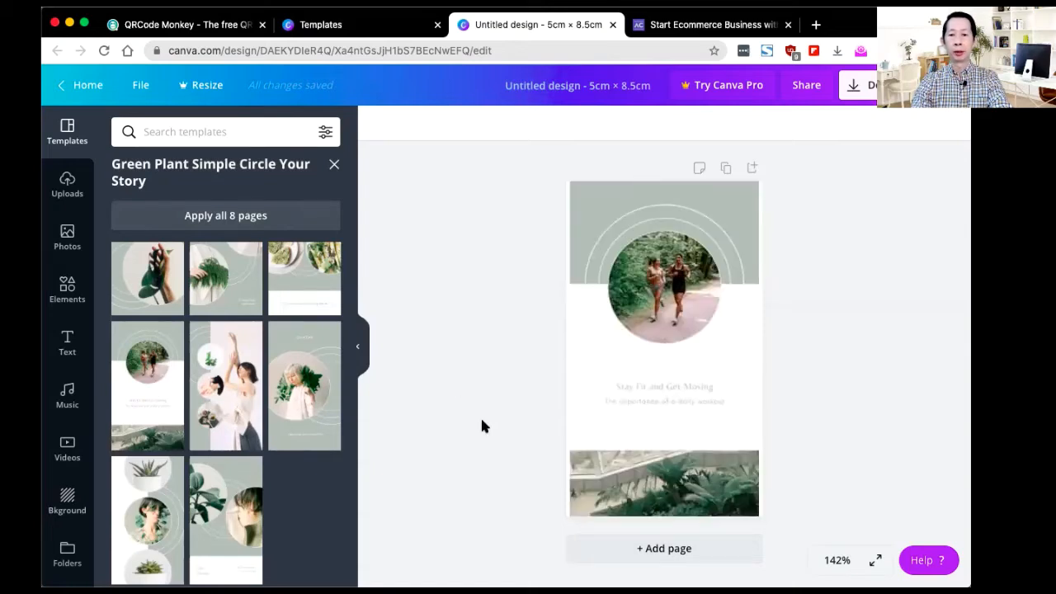
{"action": "left_click", "coordinate": [719, 228]}
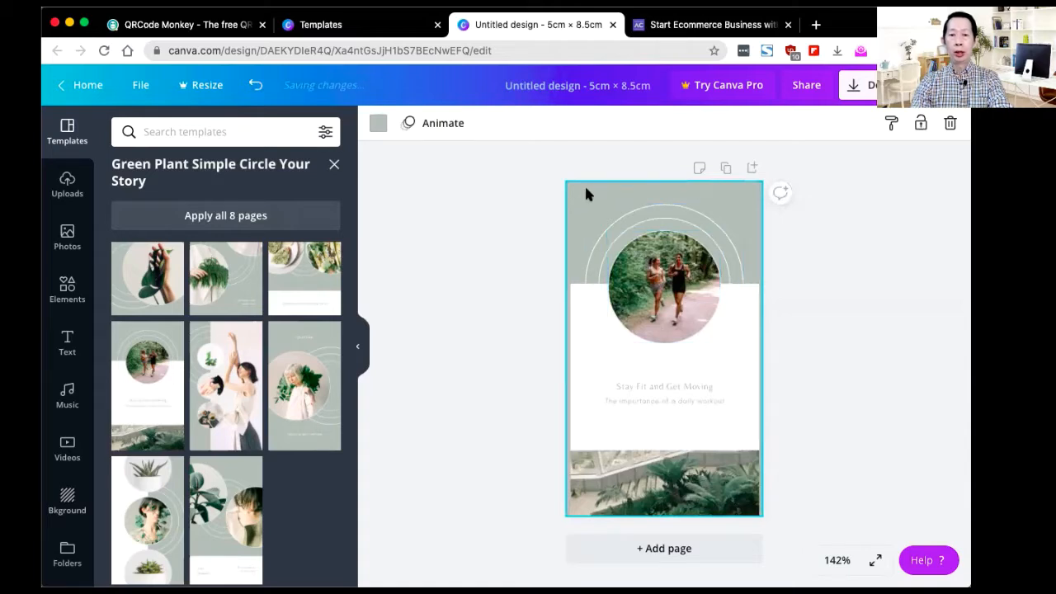
Step: Make the top background black and drag an uploaded portrait into the circle frame
{"action": "left_click", "coordinate": [378, 125]}
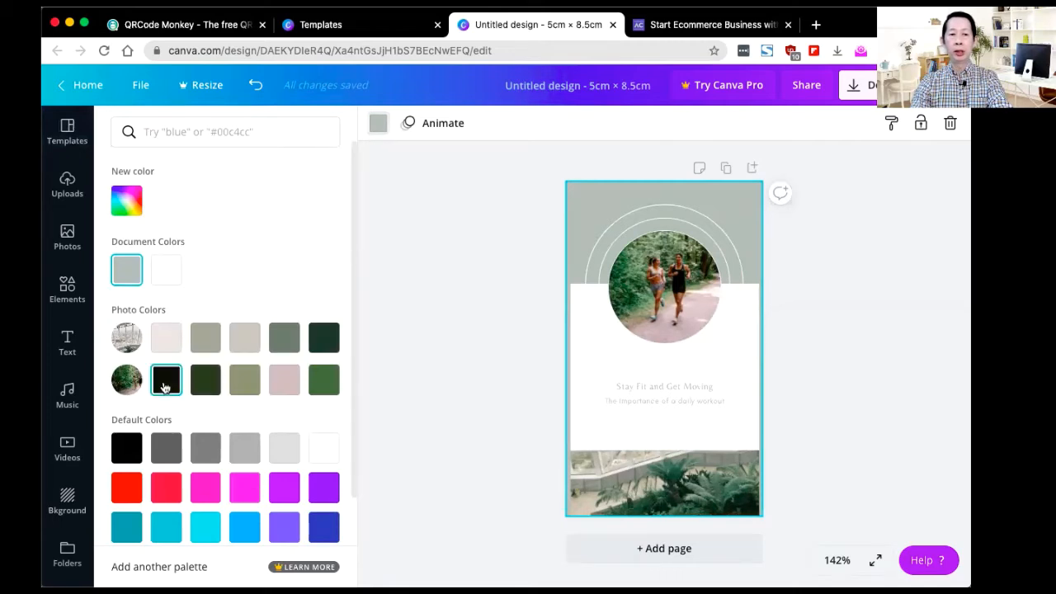
{"action": "left_click", "coordinate": [166, 380]}
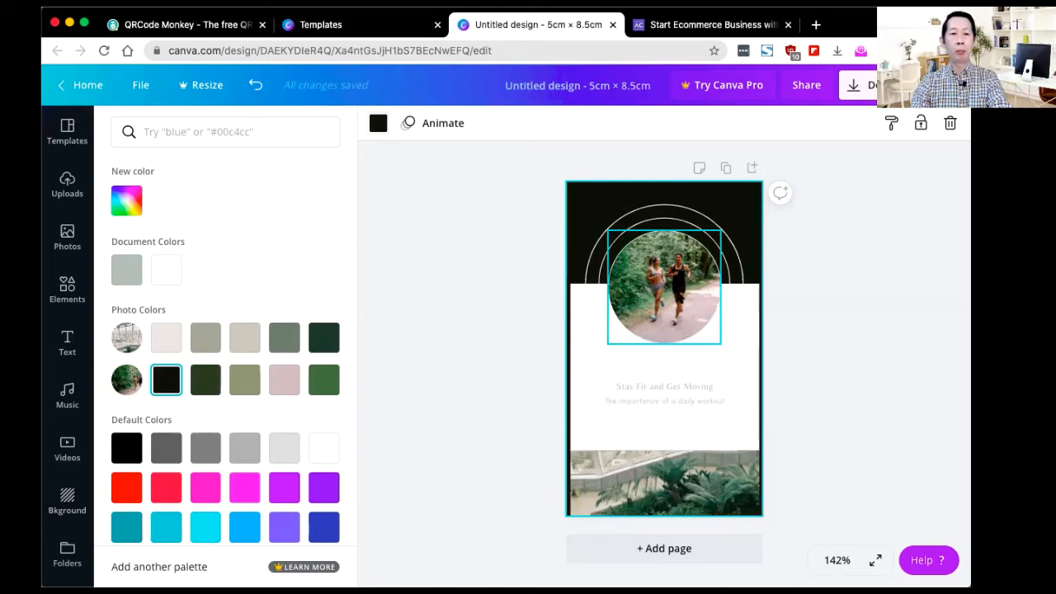
{"action": "left_click", "coordinate": [66, 183]}
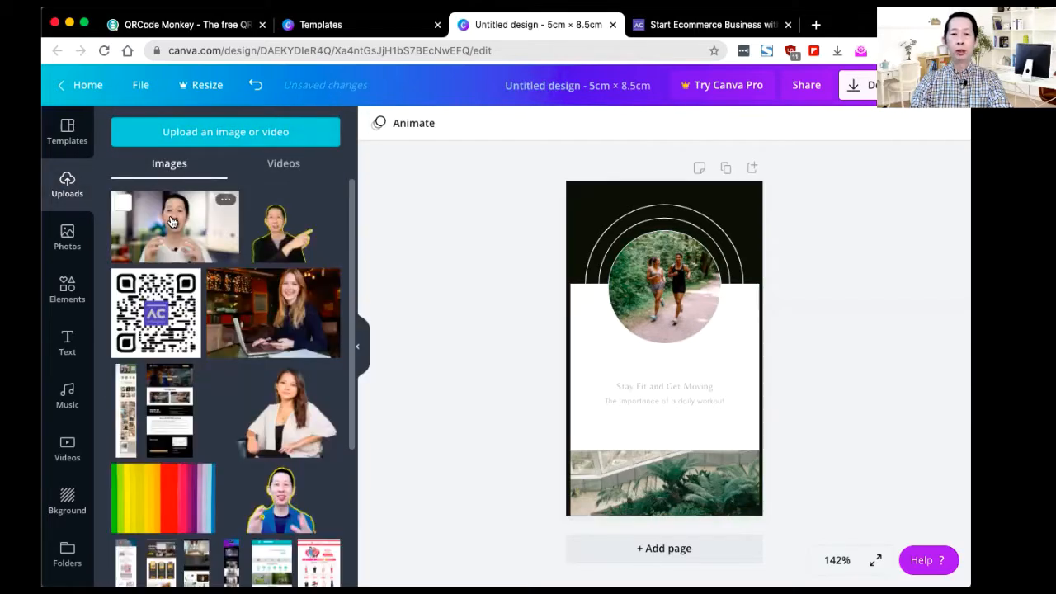
{"action": "left_click_drag", "start_coordinate": [171, 222], "coordinate": [658, 272]}
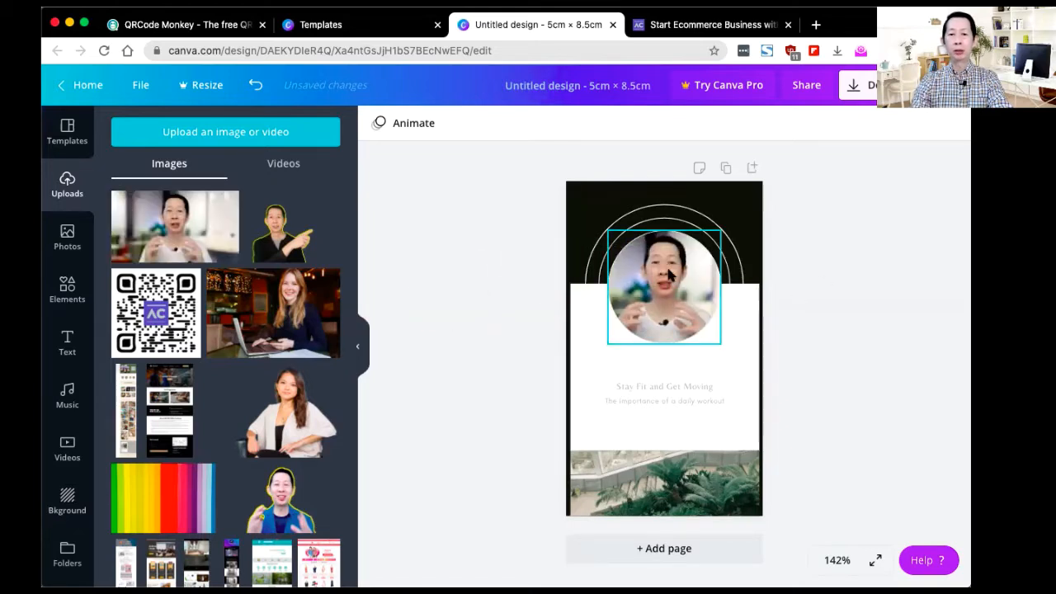
Step: Make the headline black at size 12 and replace it with the owner's full name
{"action": "left_click", "coordinate": [658, 384]}
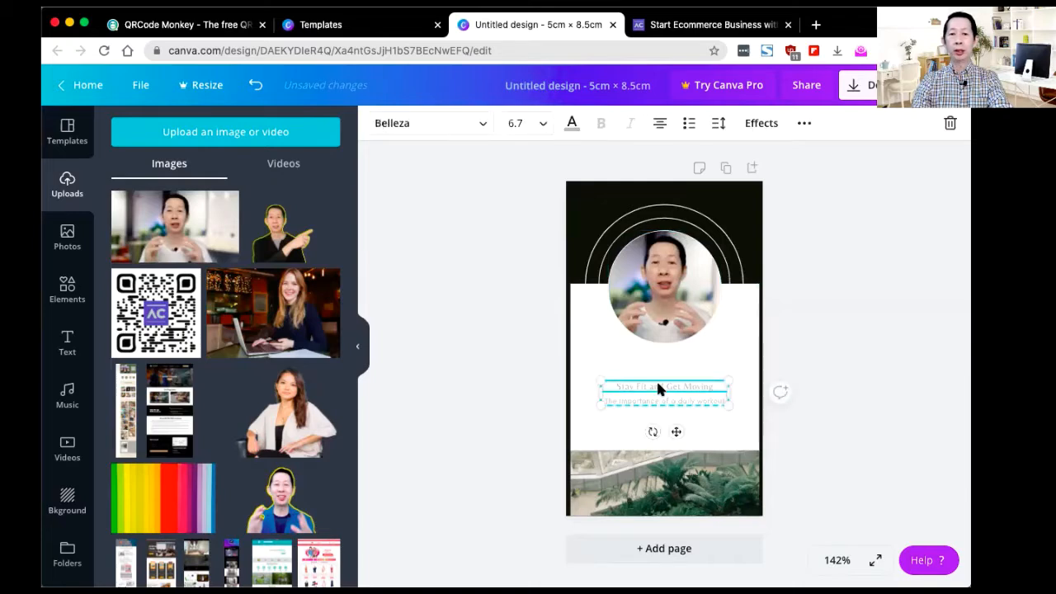
{"action": "left_click", "coordinate": [572, 126]}
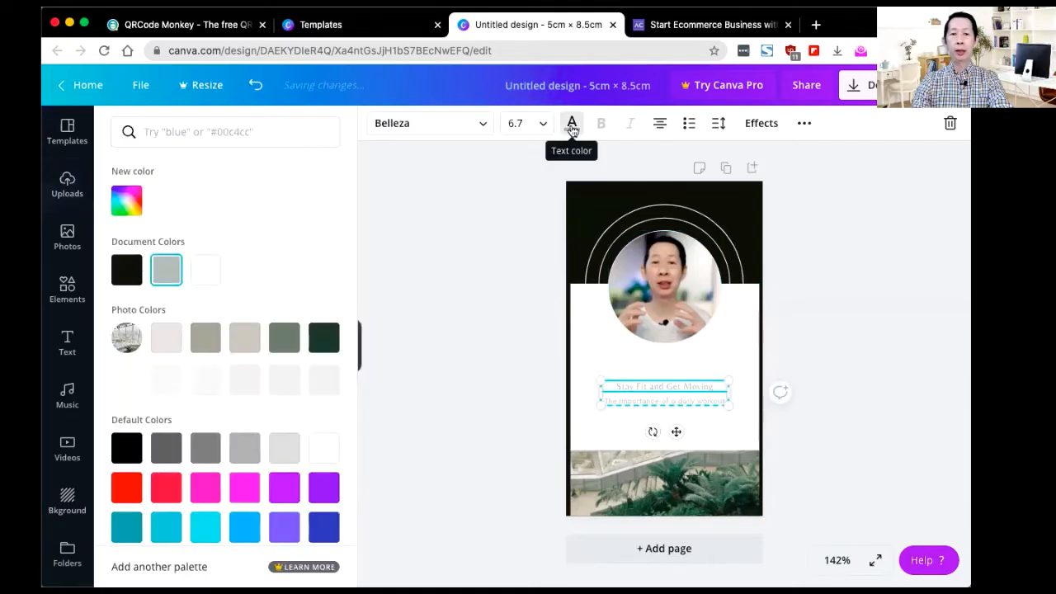
{"action": "left_click", "coordinate": [127, 271]}
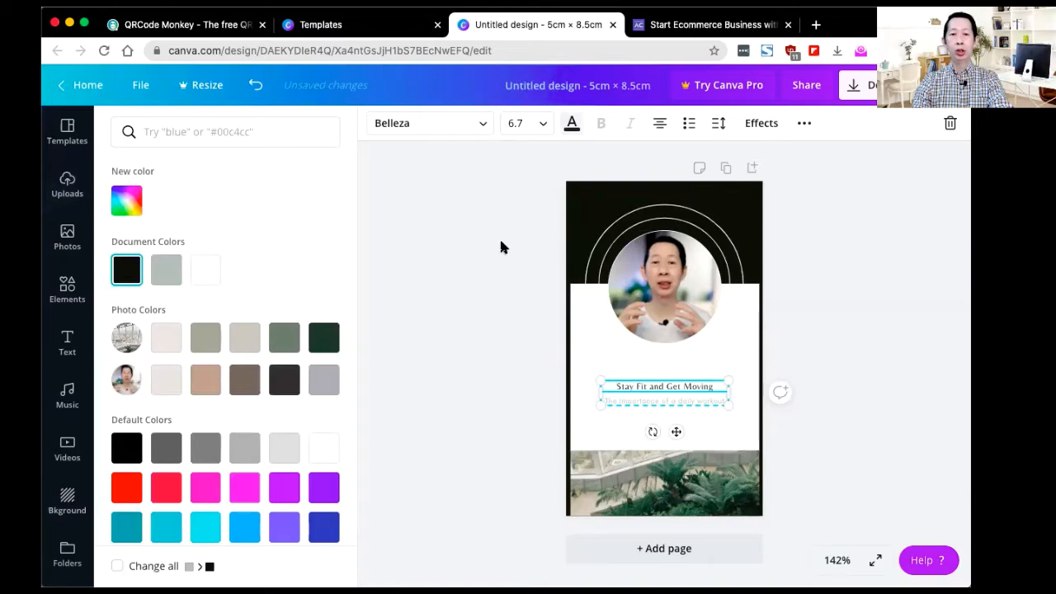
{"action": "left_click", "coordinate": [542, 125]}
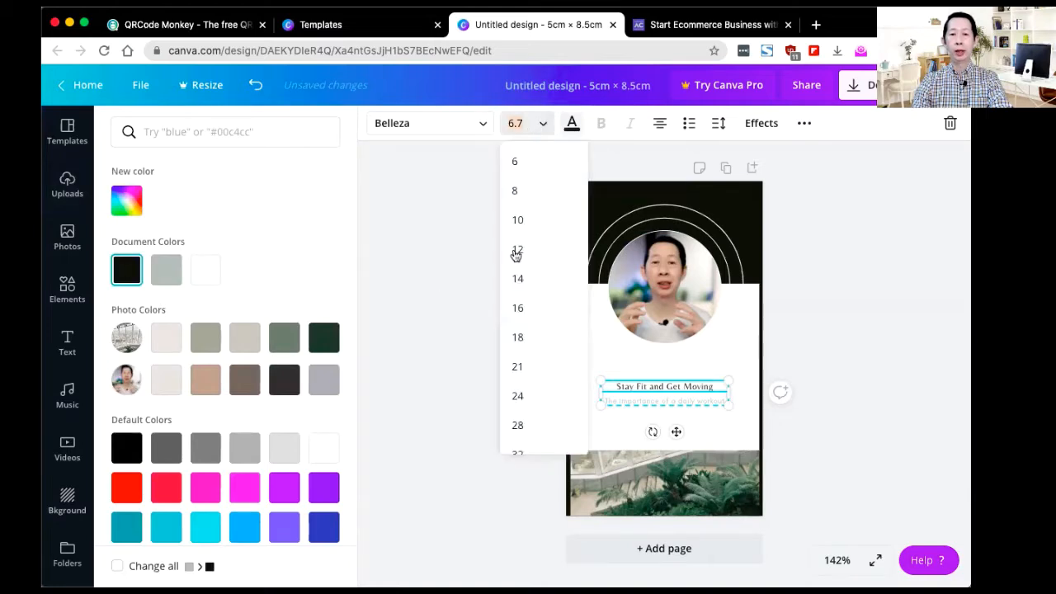
{"action": "left_click", "coordinate": [519, 251]}
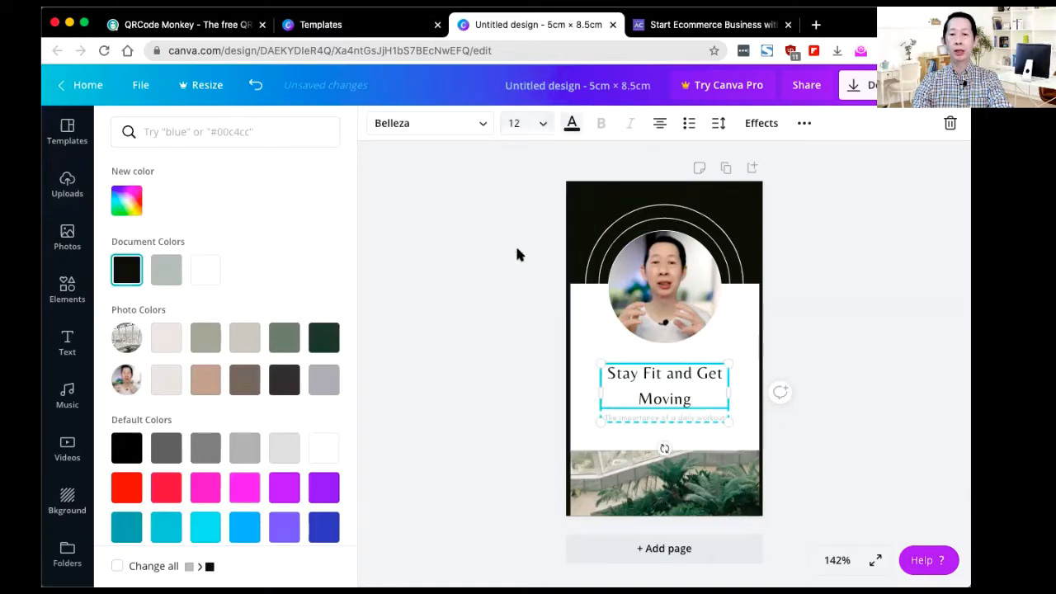
{"action": "triple_click", "coordinate": [666, 387]}
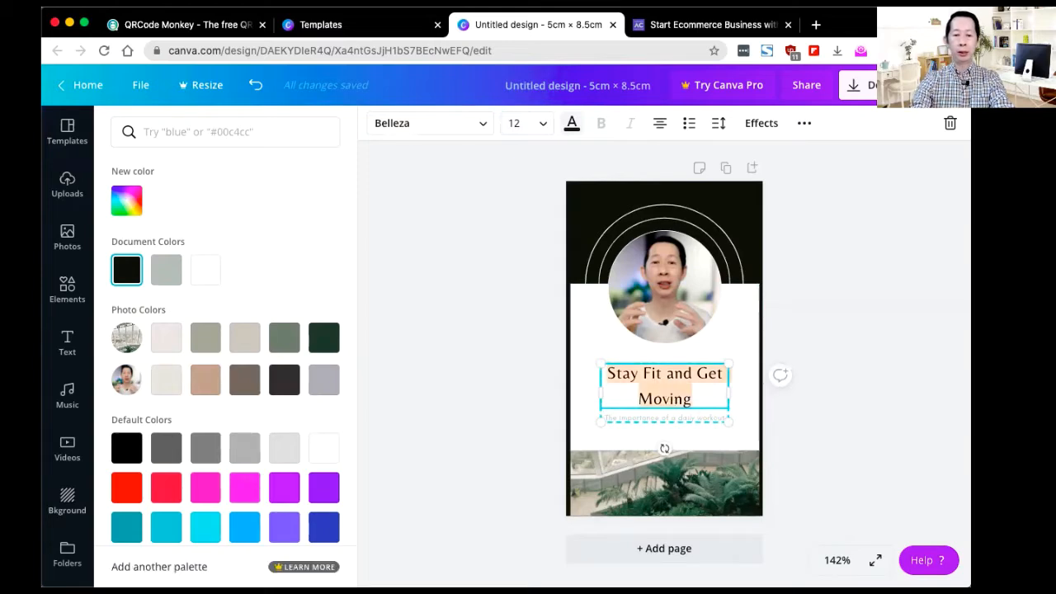
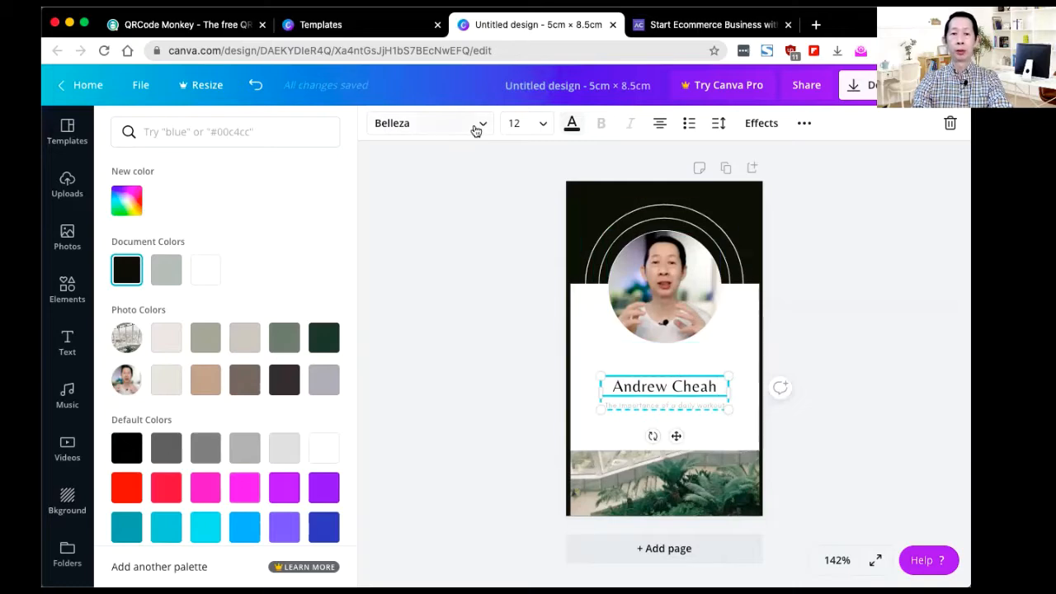
Step: Set the name to Montserrat Light, size 10, and move it just below the photo
{"action": "left_click", "coordinate": [481, 129]}
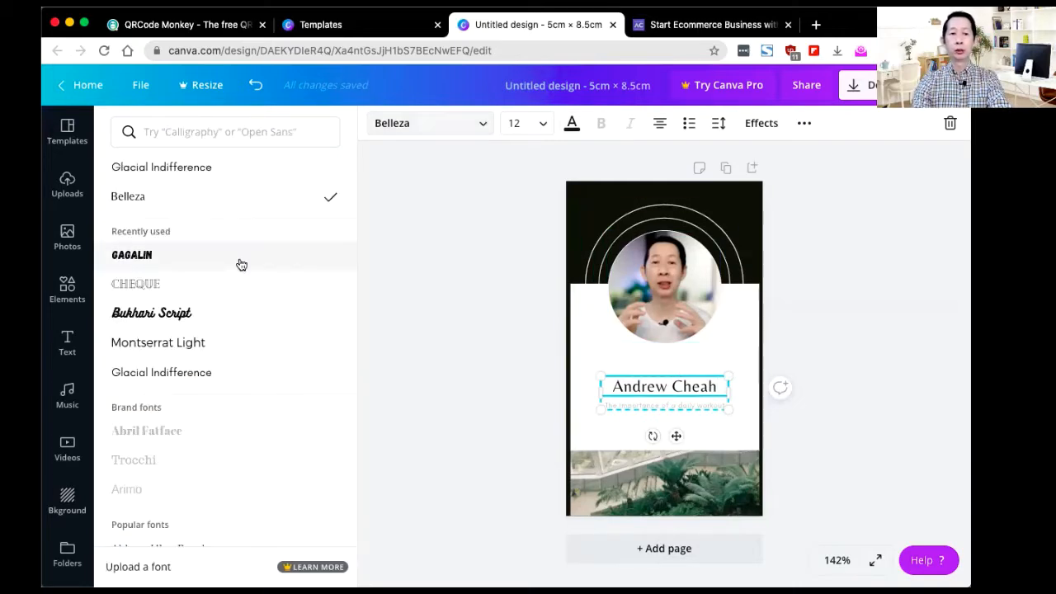
{"action": "scroll", "coordinate": [217, 330], "scroll_direction": "down", "scroll_amount": 2}
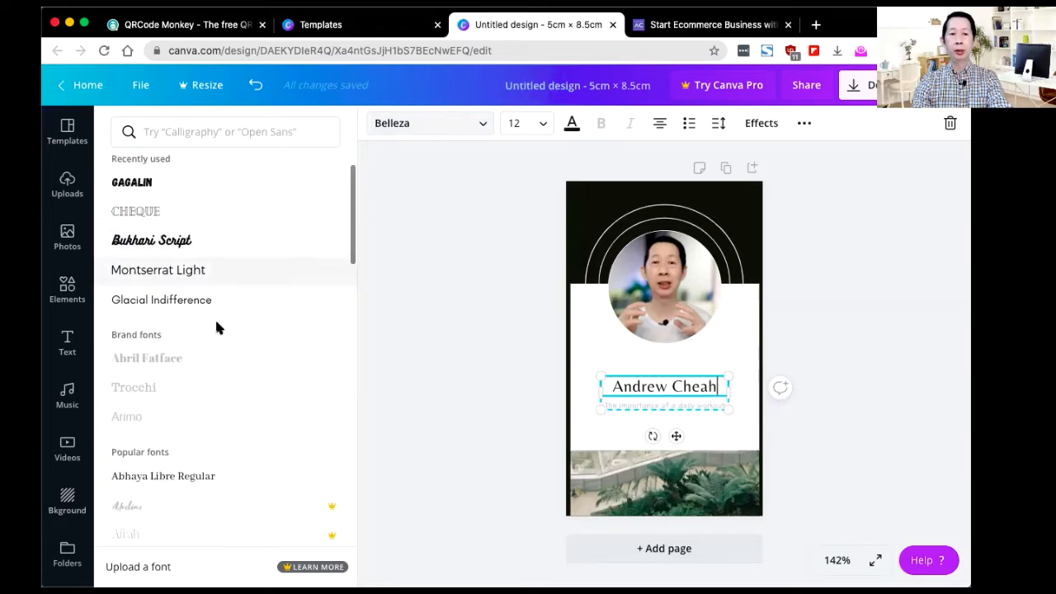
{"action": "left_click", "coordinate": [214, 279]}
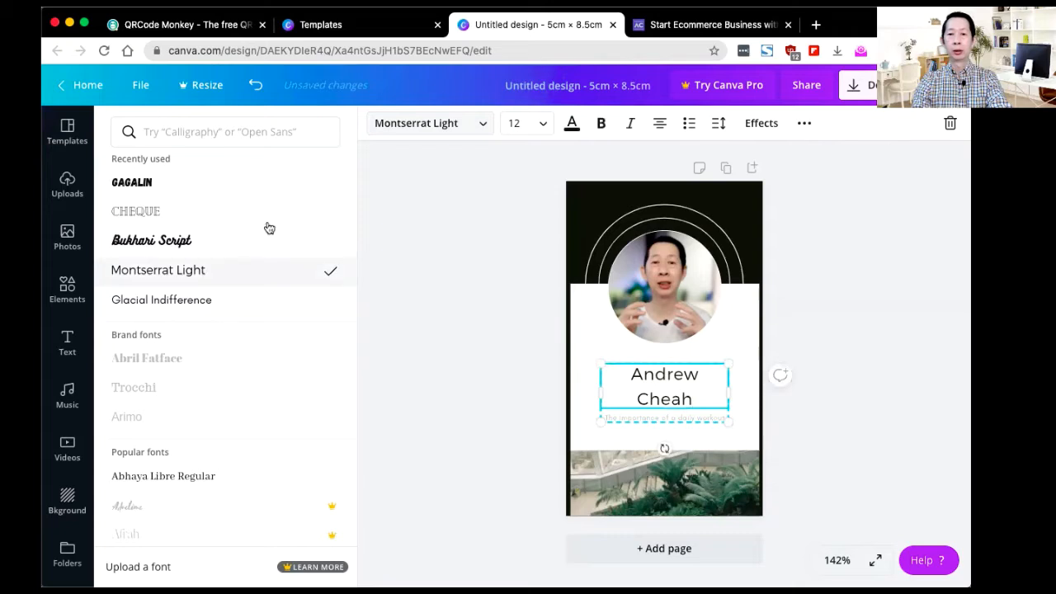
{"action": "left_click", "coordinate": [545, 130]}
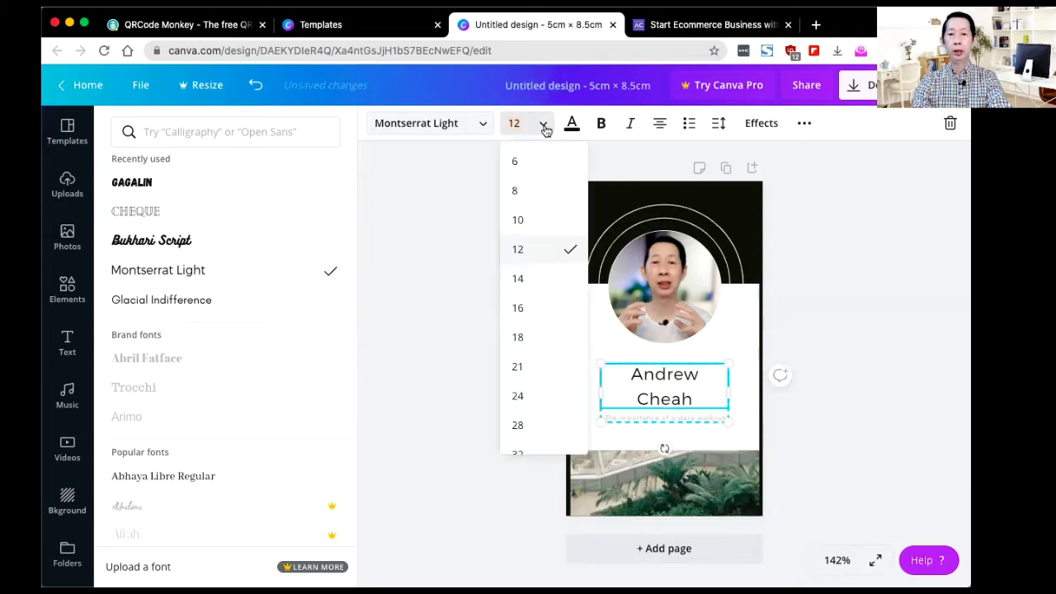
{"action": "left_click", "coordinate": [529, 222]}
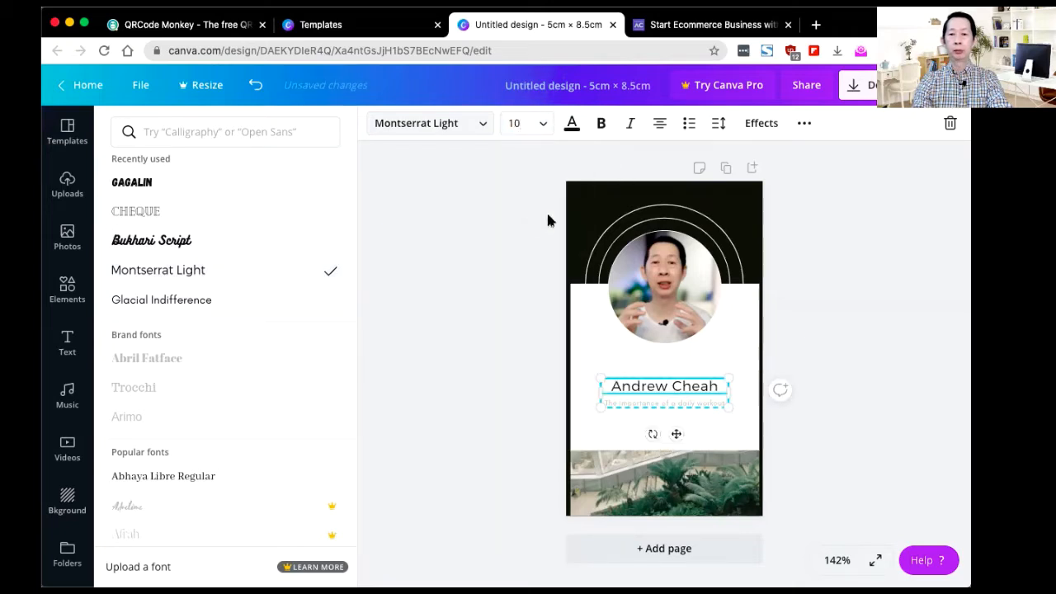
{"action": "left_click", "coordinate": [682, 384]}
{"action": "left_click_drag", "start_coordinate": [682, 384], "coordinate": [680, 371]}
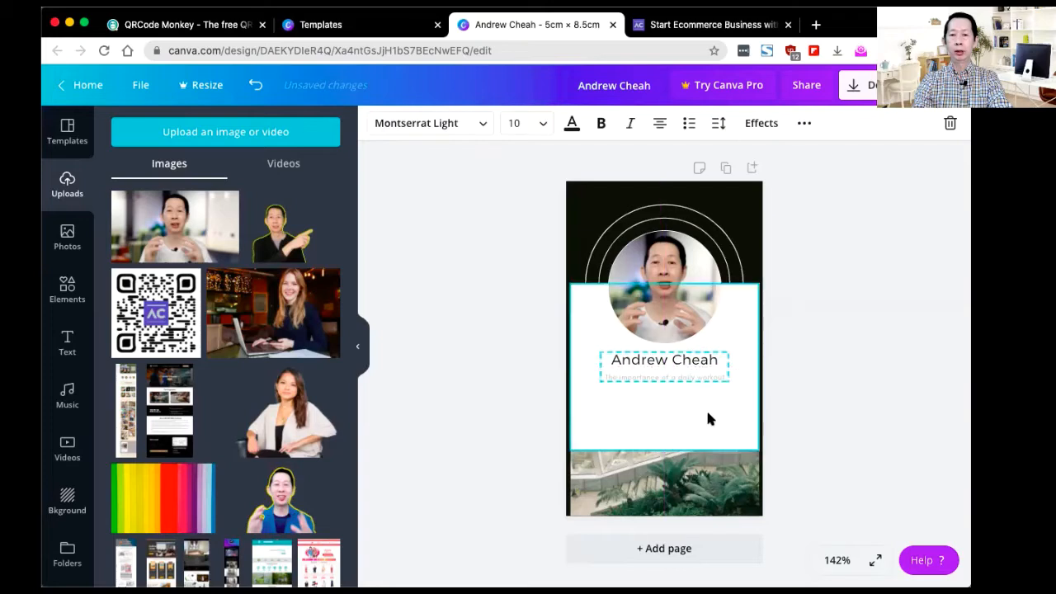
Step: Ungroup name and tagline, move the tagline down, and colour it the brown photo colour
{"action": "left_click", "coordinate": [709, 405]}
{"action": "left_click", "coordinate": [678, 373]}
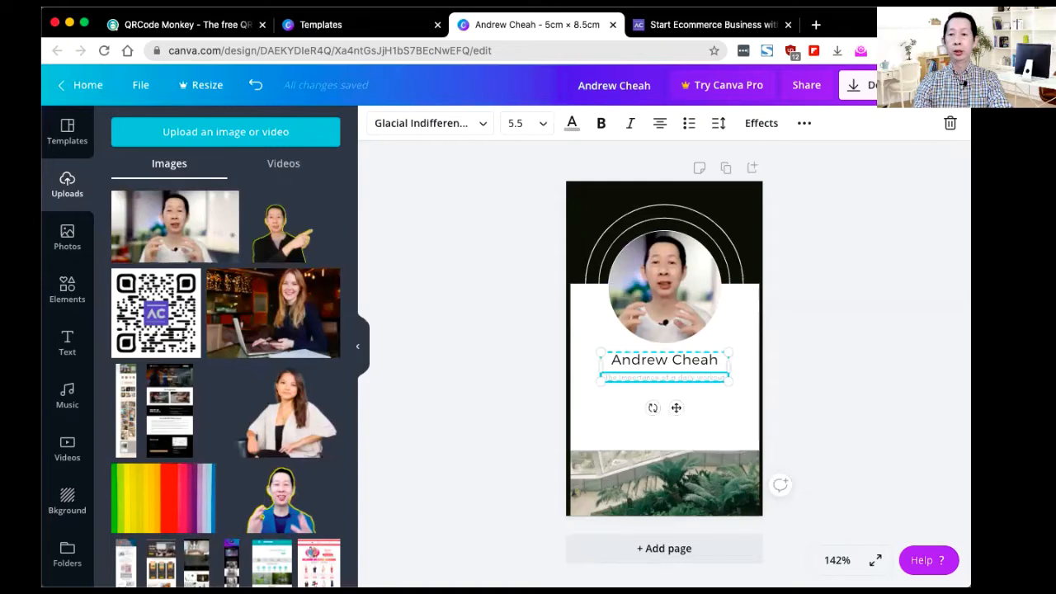
{"action": "left_click", "coordinate": [945, 123]}
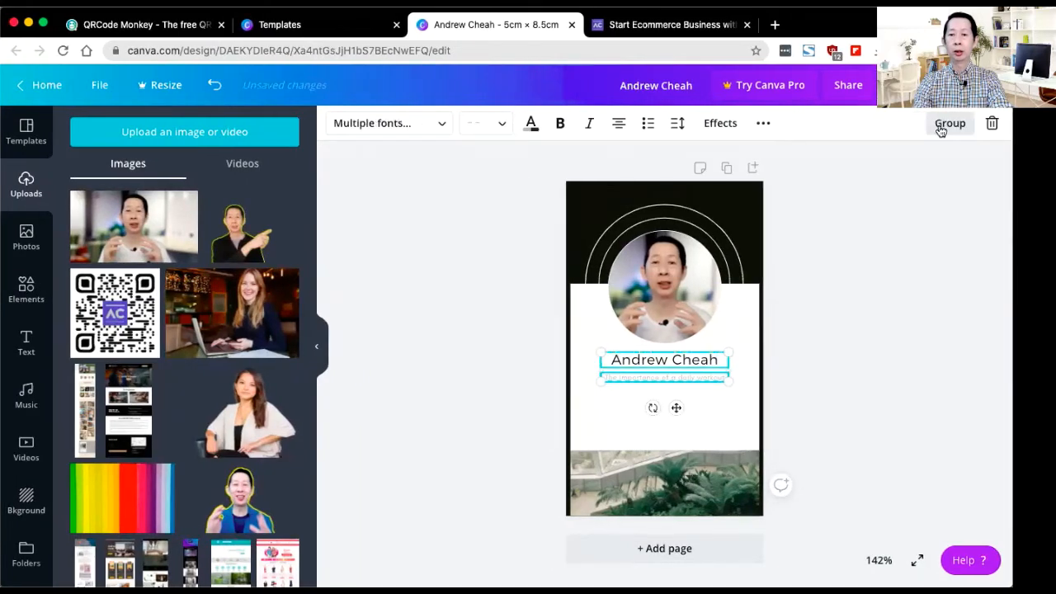
{"action": "left_click", "coordinate": [701, 405]}
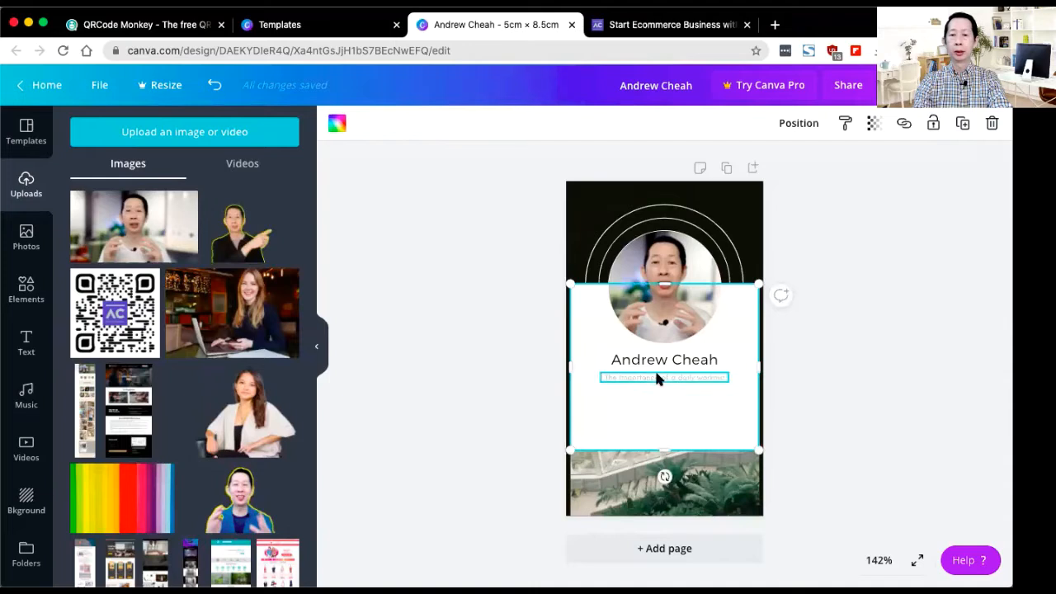
{"action": "left_click_drag", "start_coordinate": [658, 378], "coordinate": [629, 439]}
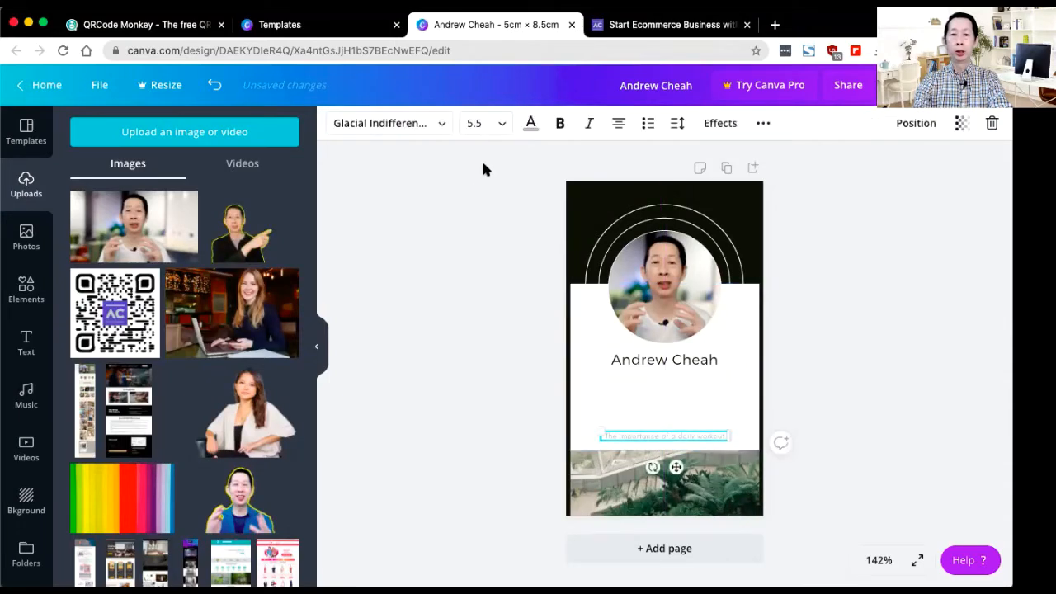
{"action": "left_click", "coordinate": [530, 123]}
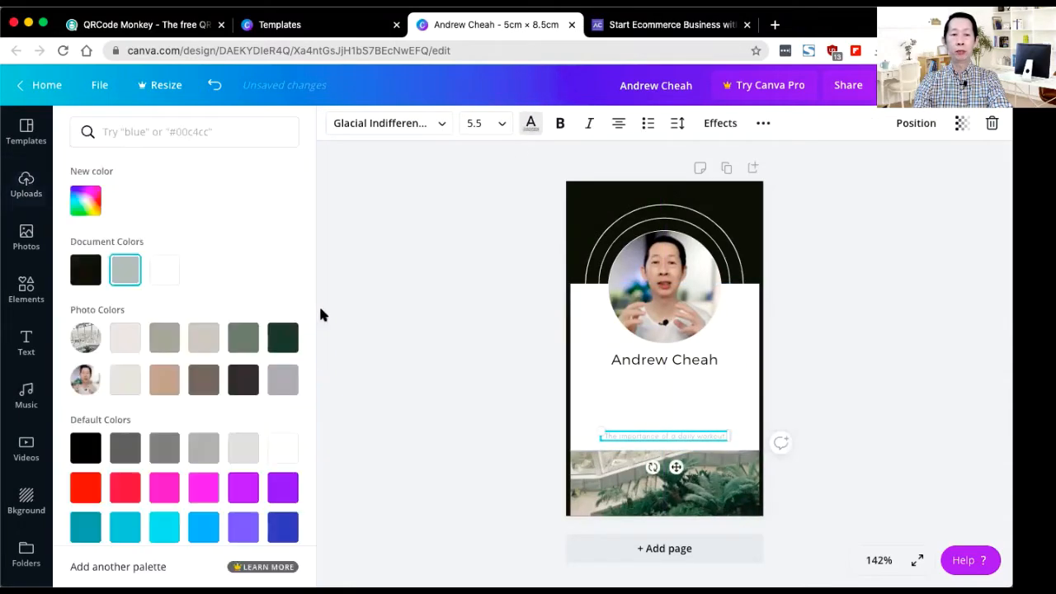
{"action": "left_click", "coordinate": [203, 380]}
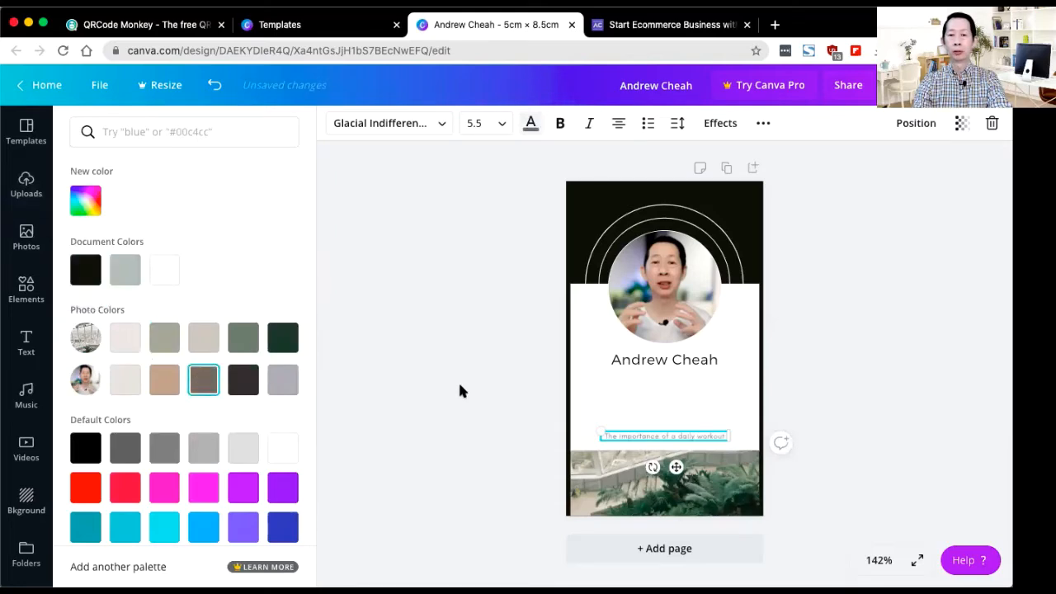
{"action": "left_click", "coordinate": [459, 385]}
{"action": "left_click", "coordinate": [627, 472]}
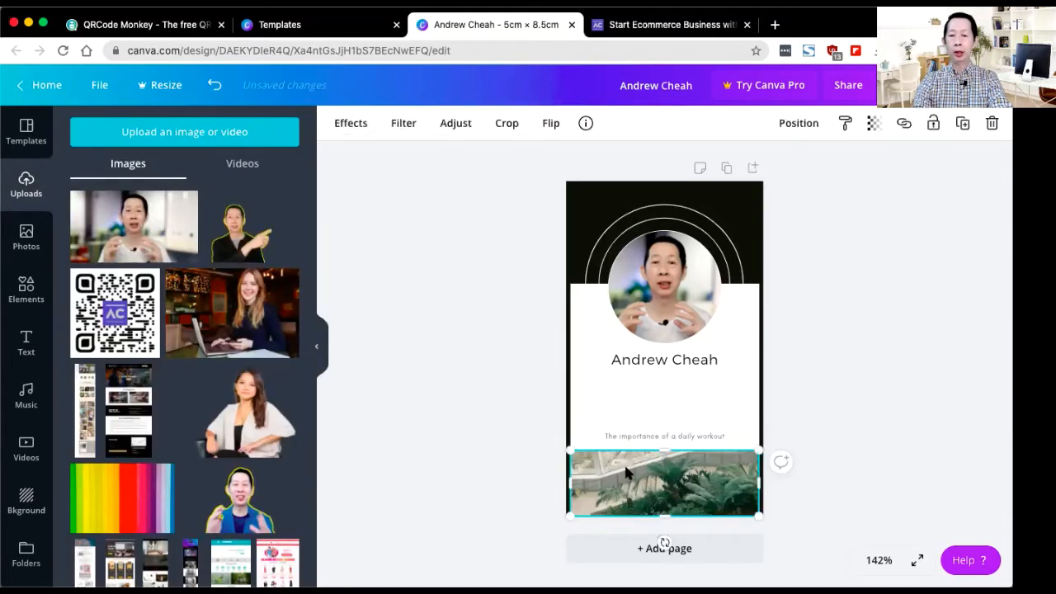
Step: Delete the bottom photo strip and move the tagline to the card's bottom in white
{"action": "key", "text": "Delete"}
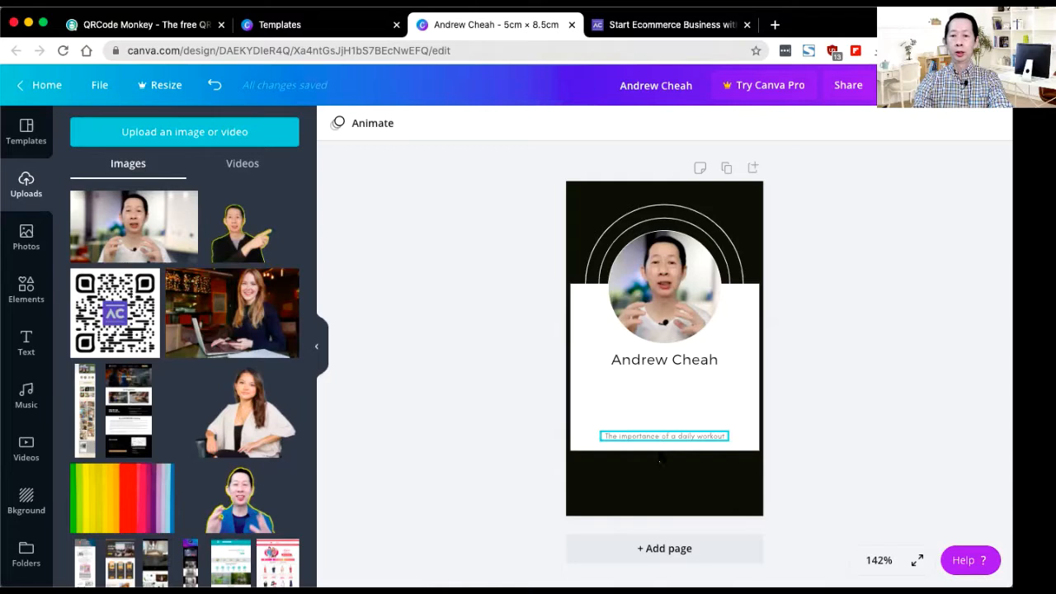
{"action": "left_click_drag", "start_coordinate": [661, 458], "coordinate": [662, 494]}
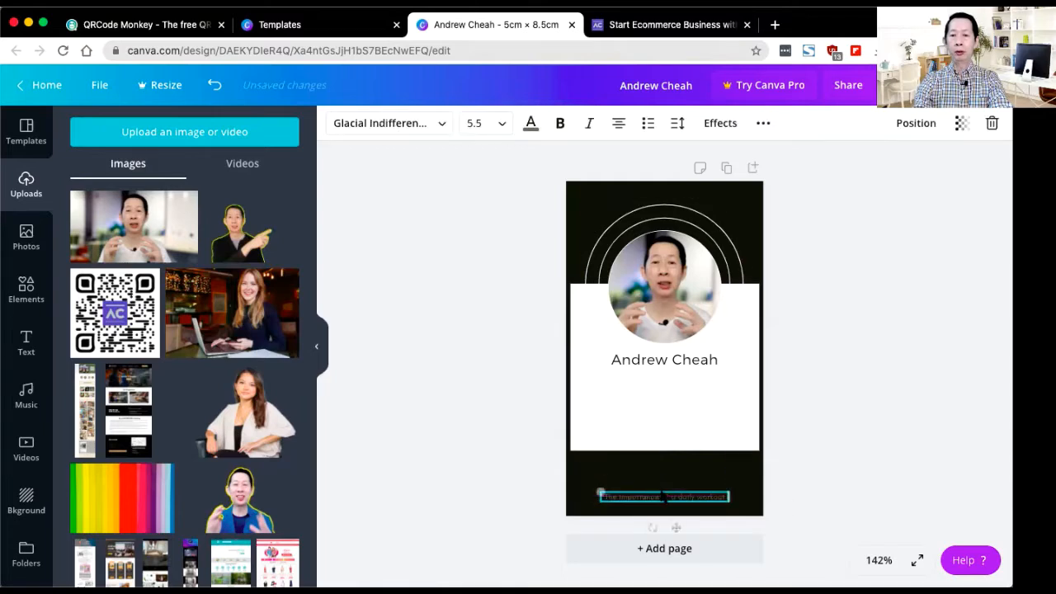
{"action": "left_click", "coordinate": [531, 126]}
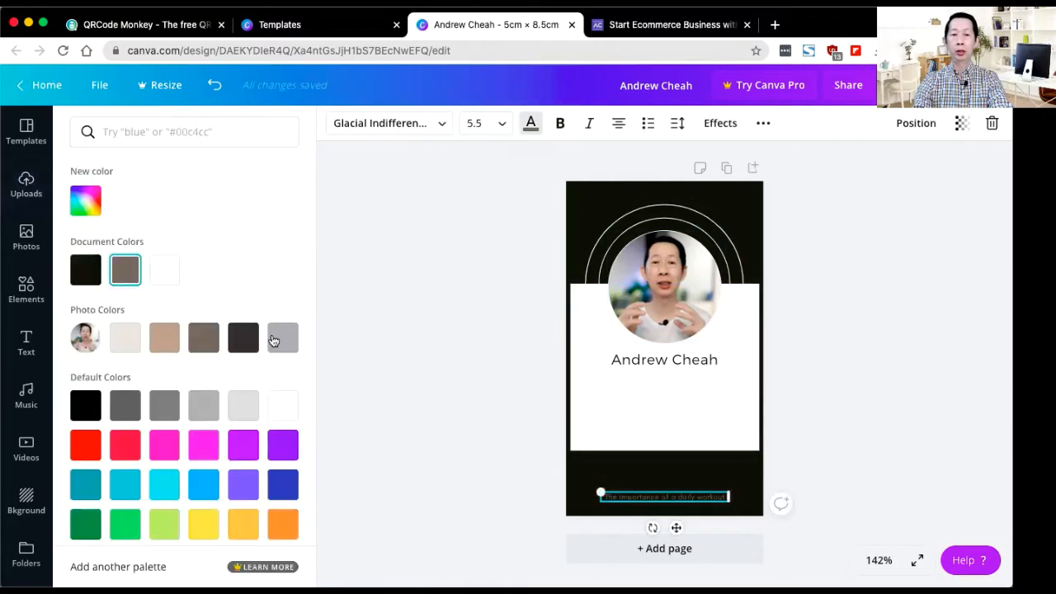
{"action": "left_click", "coordinate": [162, 275]}
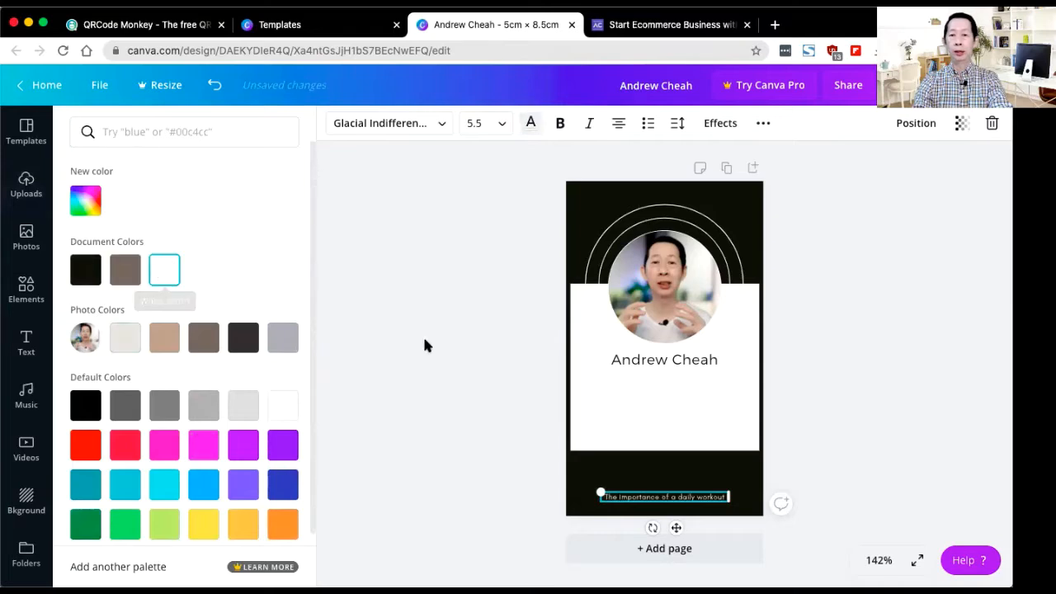
Step: Replace the tagline with the business address and, on a new line, the phone number
{"action": "triple_click", "coordinate": [644, 498]}
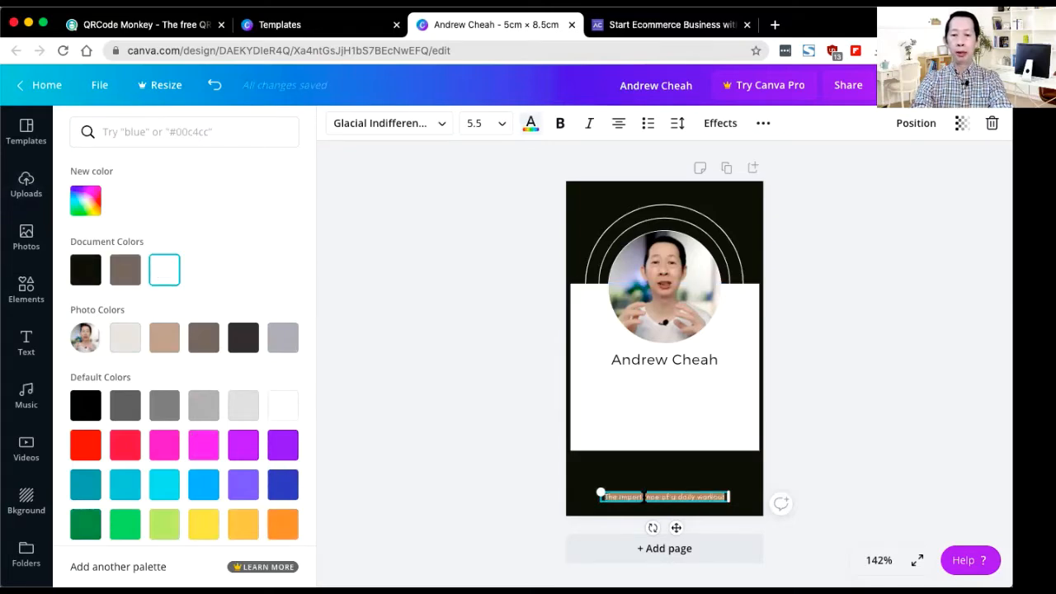
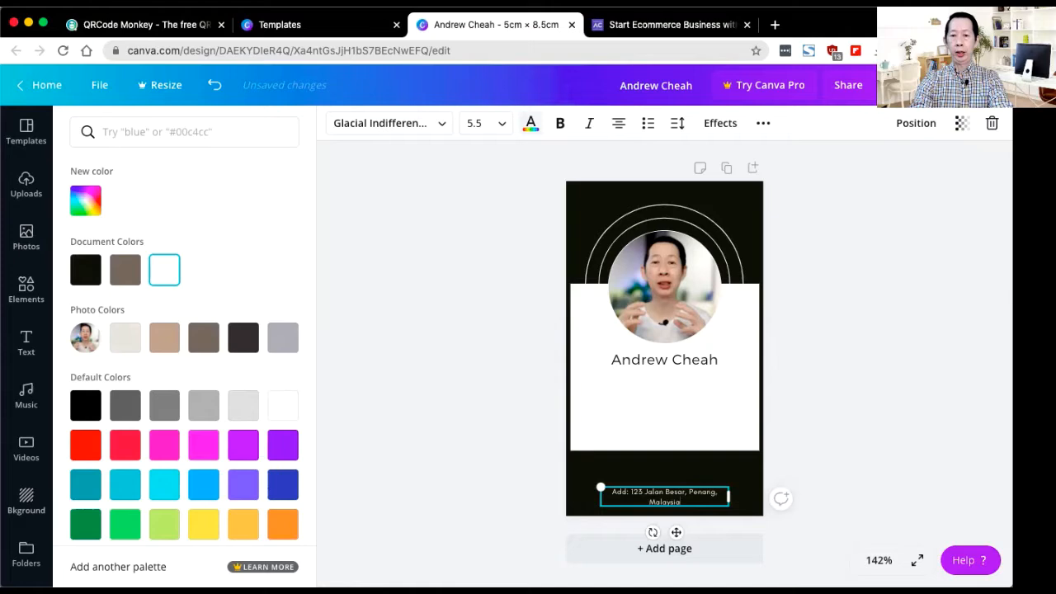
{"action": "key", "text": "Return"}
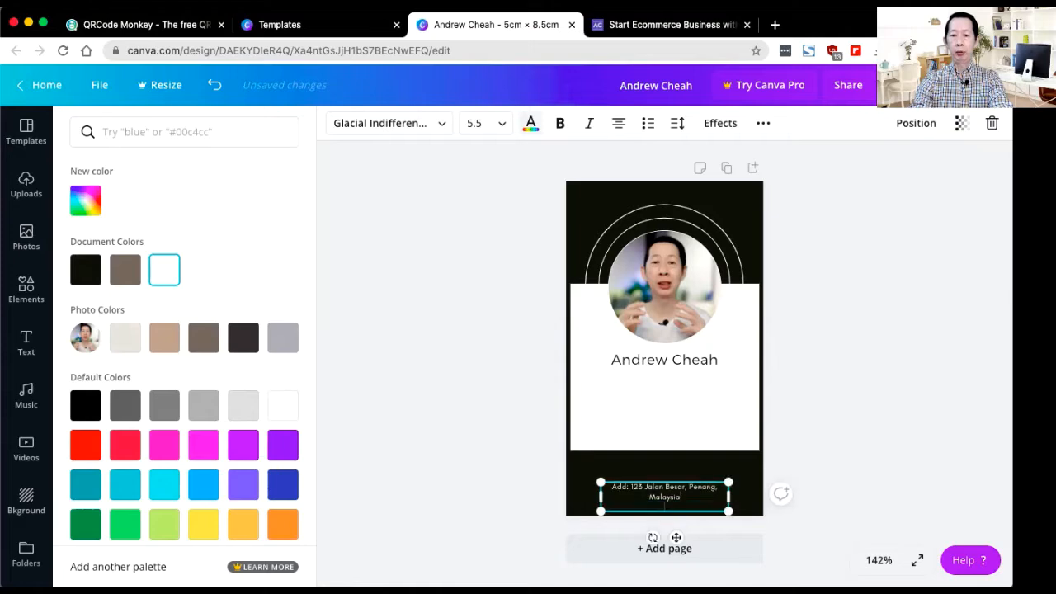
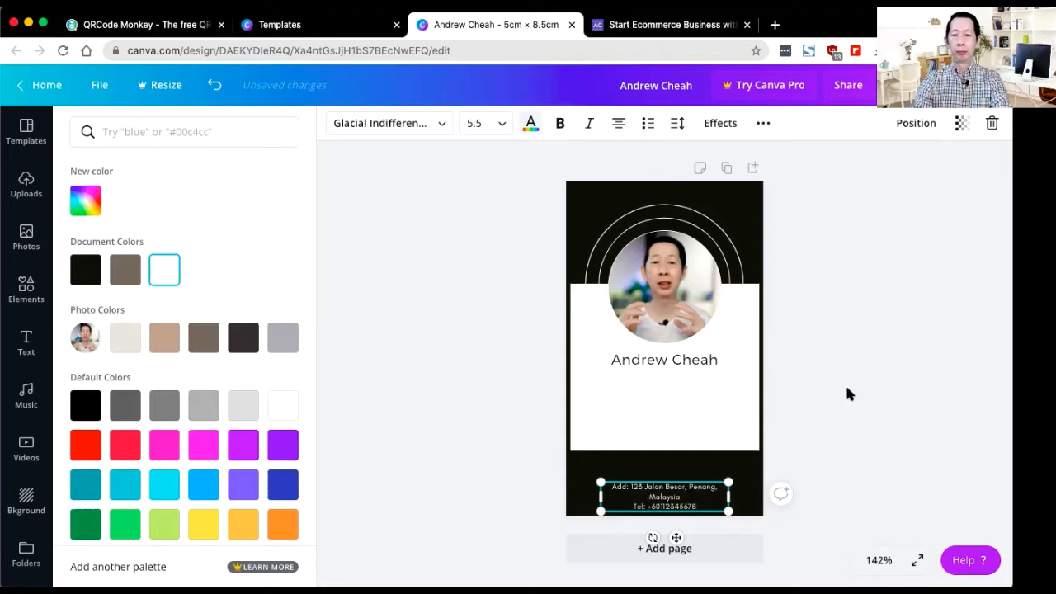
{"action": "left_click", "coordinate": [847, 388]}
Step: Nudge the address block slightly up and set all its text to size 8
{"action": "left_click", "coordinate": [811, 464]}
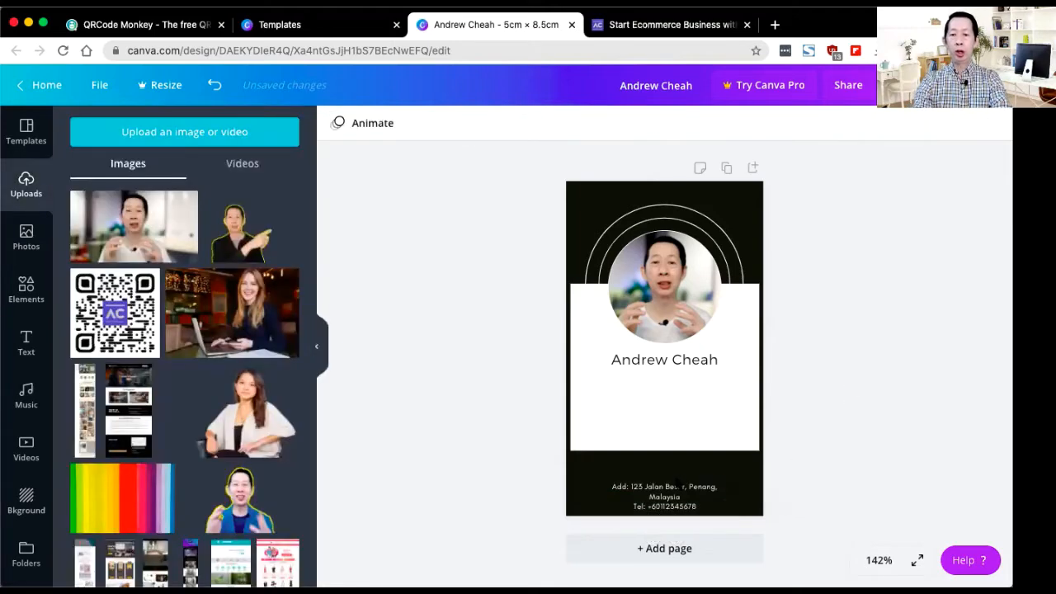
{"action": "left_click_drag", "start_coordinate": [670, 498], "coordinate": [665, 482]}
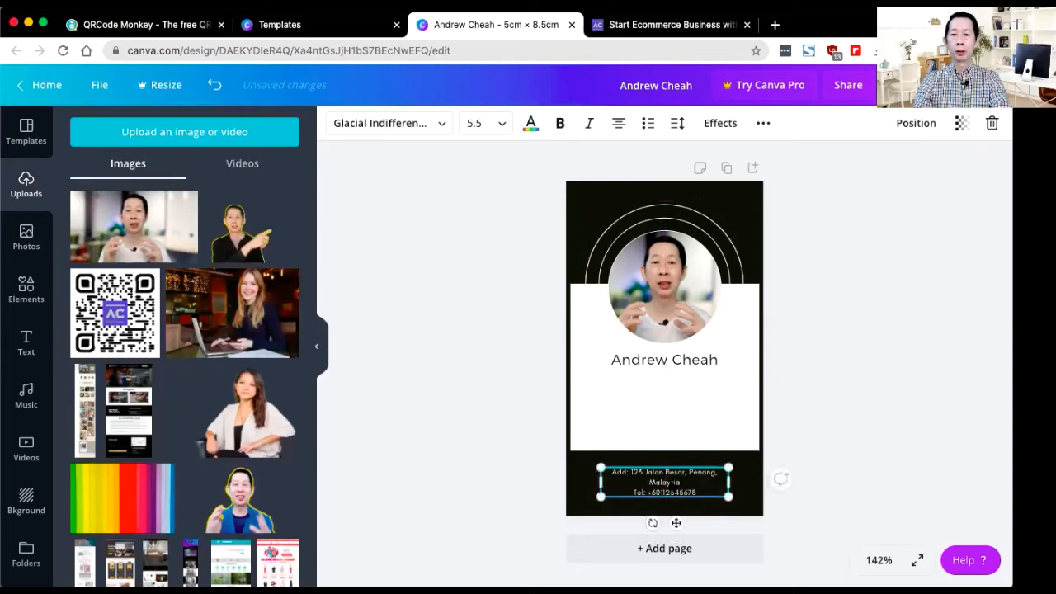
{"action": "triple_click", "coordinate": [672, 482]}
{"action": "key", "text": "super+a"}
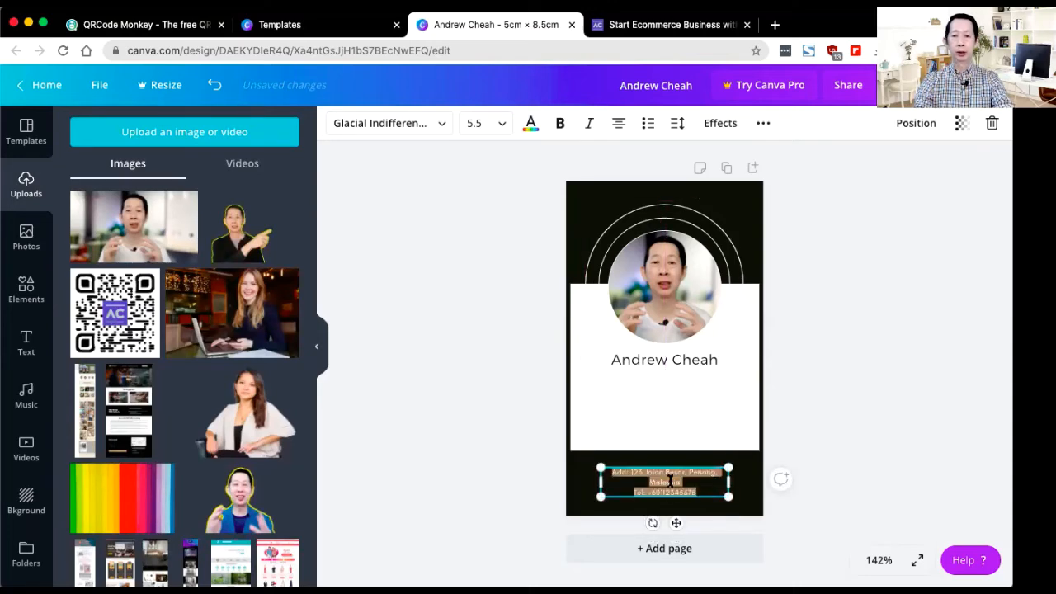
{"action": "left_click", "coordinate": [501, 124]}
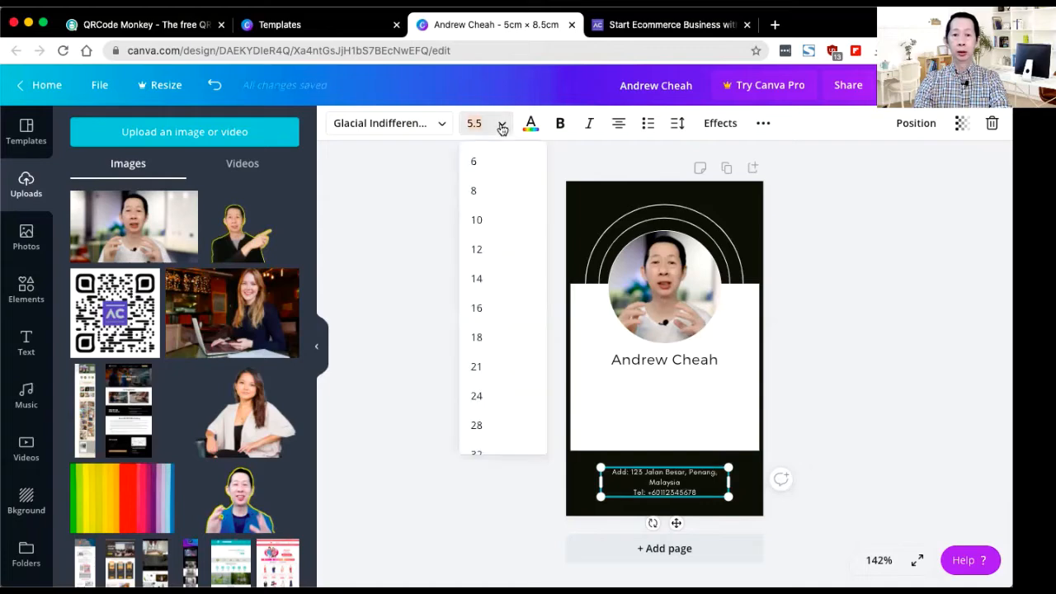
{"action": "left_click", "coordinate": [479, 191]}
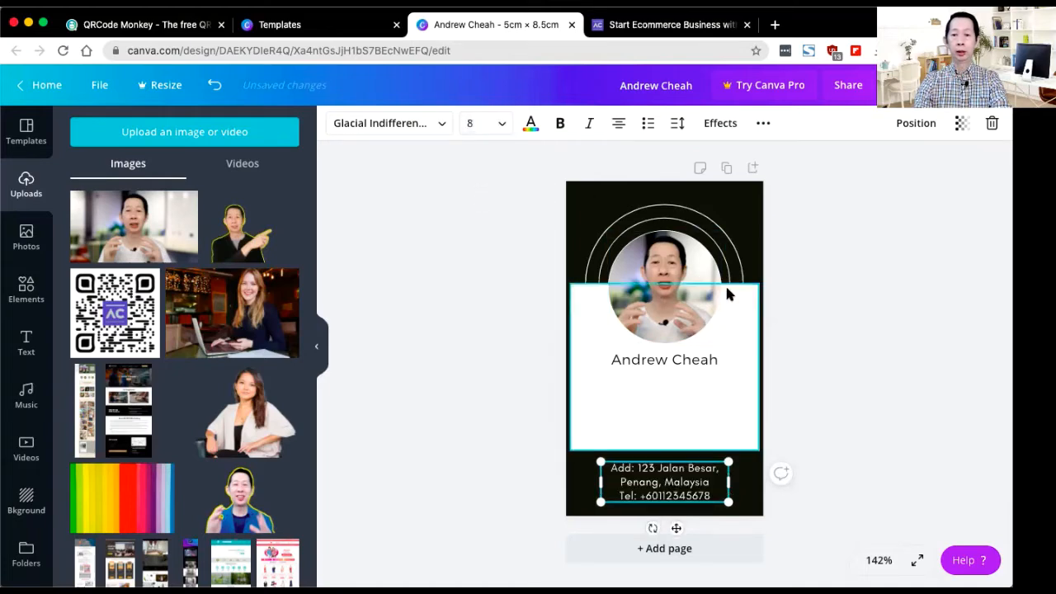
{"action": "left_click", "coordinate": [873, 359]}
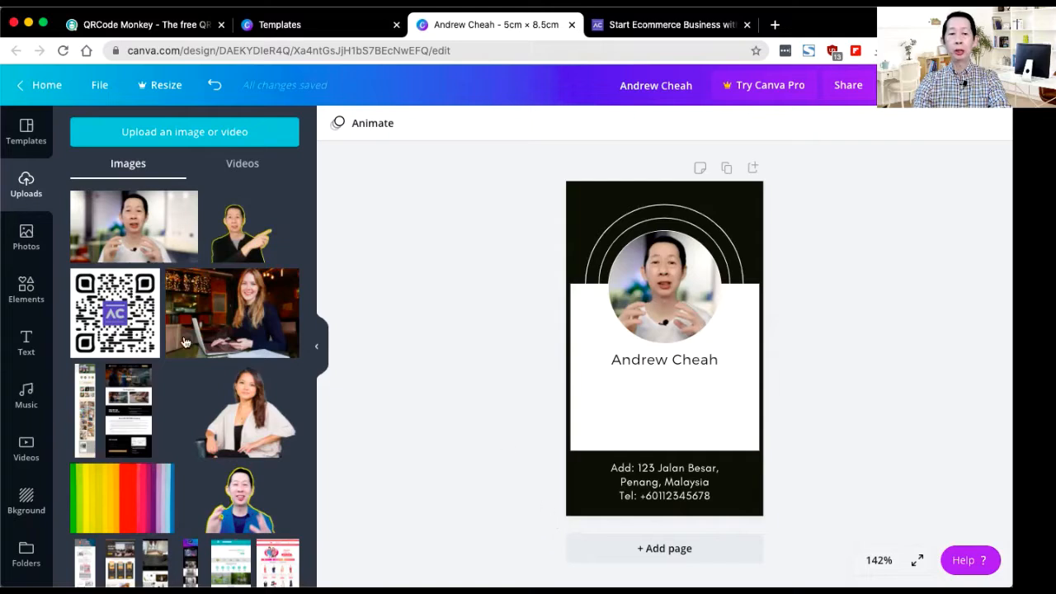
Step: Add the uploaded QR code, shrink it to 1.7 × 1.7 and centre it below the name
{"action": "left_click", "coordinate": [120, 324]}
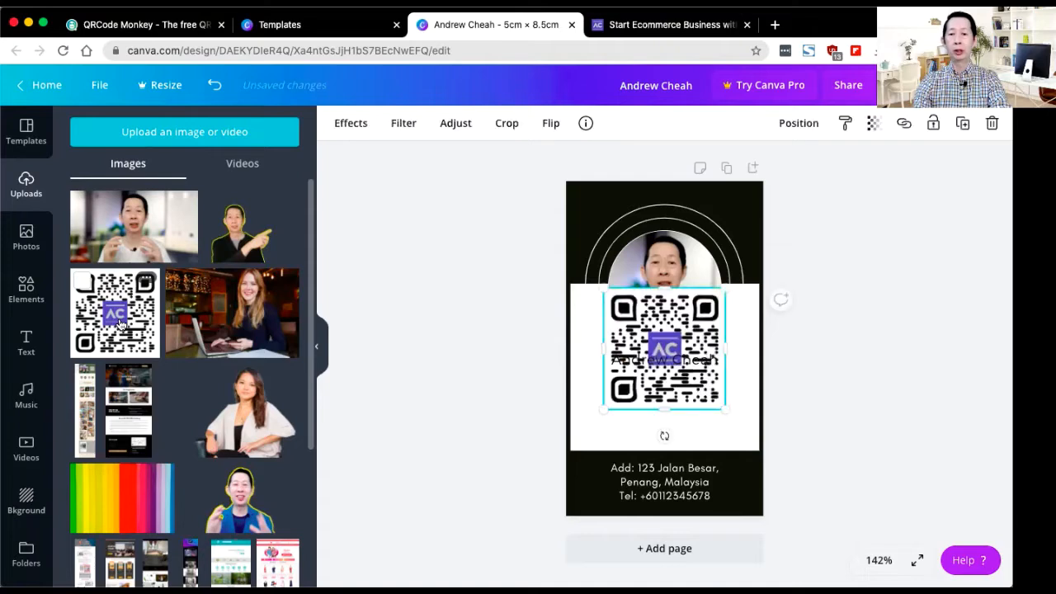
{"action": "left_click_drag", "start_coordinate": [722, 286], "coordinate": [670, 344]}
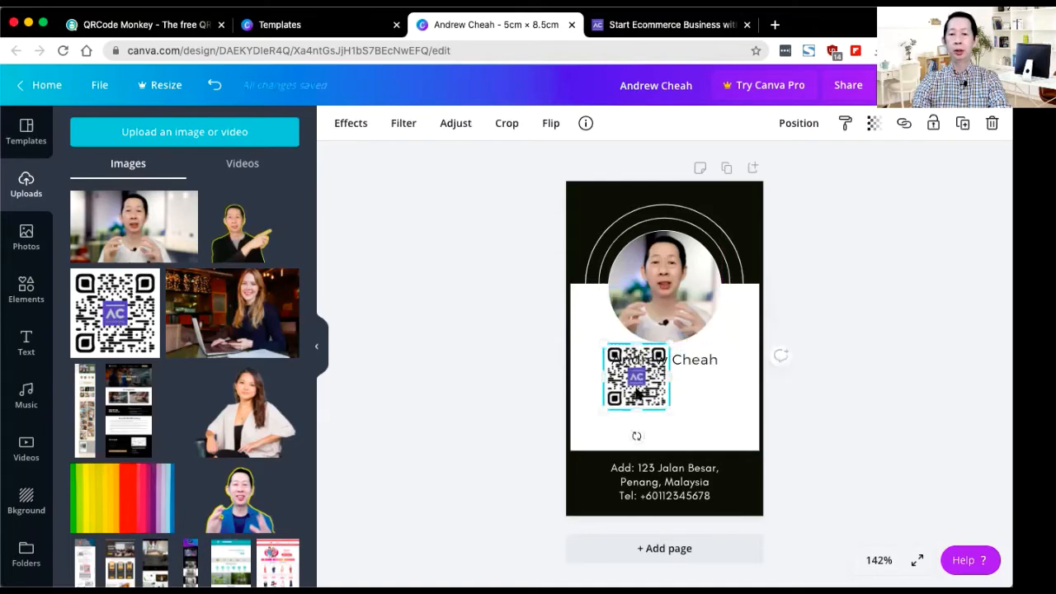
{"action": "left_click_drag", "start_coordinate": [641, 387], "coordinate": [666, 414]}
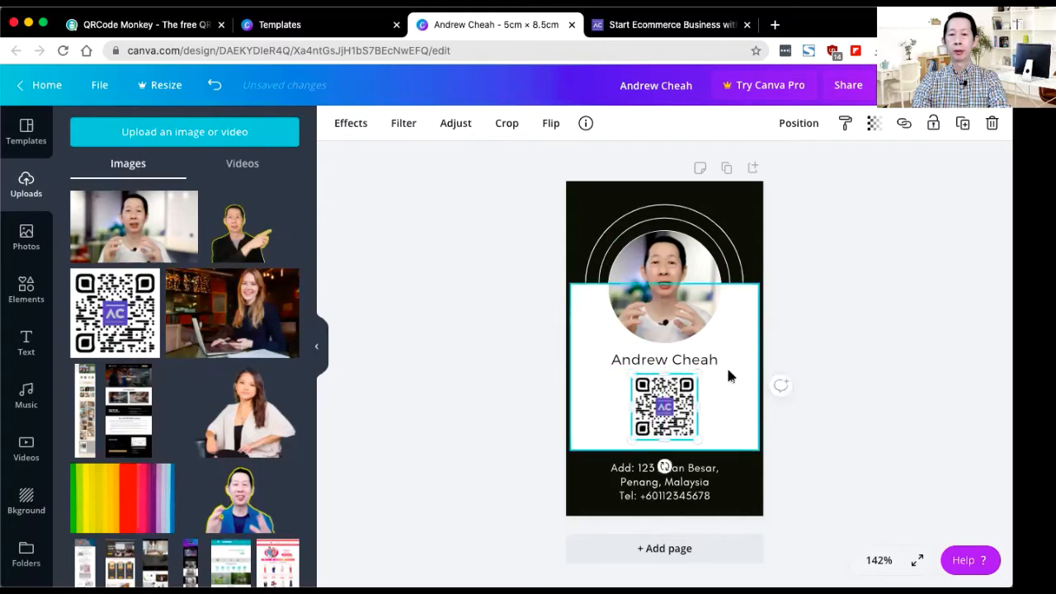
Step: Nudge the name slightly upward and lower the QR code a little to balance the spacing
{"action": "left_click_drag", "start_coordinate": [714, 359], "coordinate": [713, 356]}
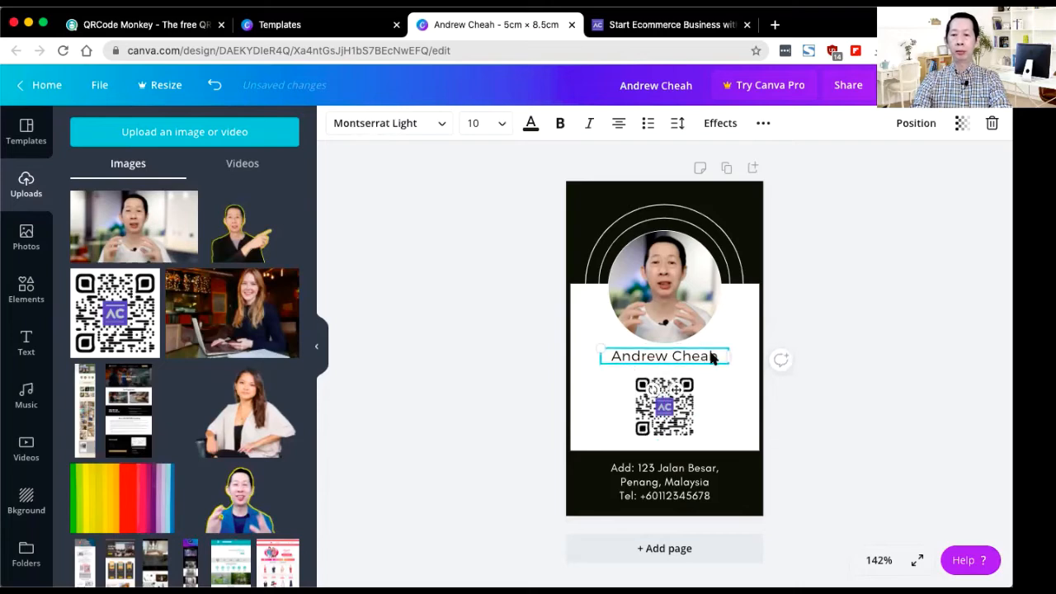
{"action": "left_click", "coordinate": [849, 363]}
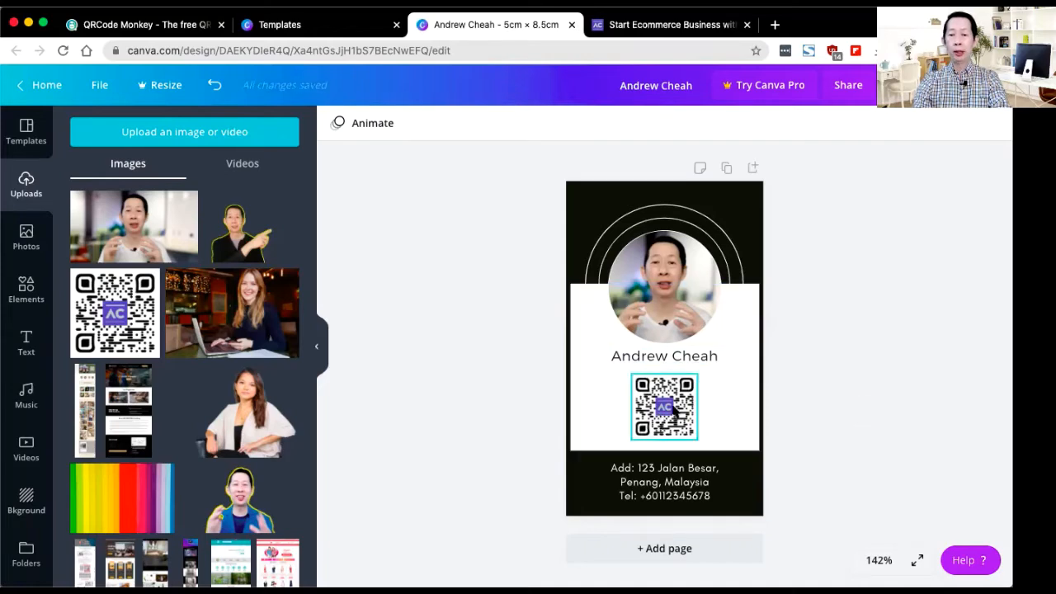
{"action": "left_click_drag", "start_coordinate": [675, 415], "coordinate": [675, 425]}
{"action": "left_click", "coordinate": [677, 361]}
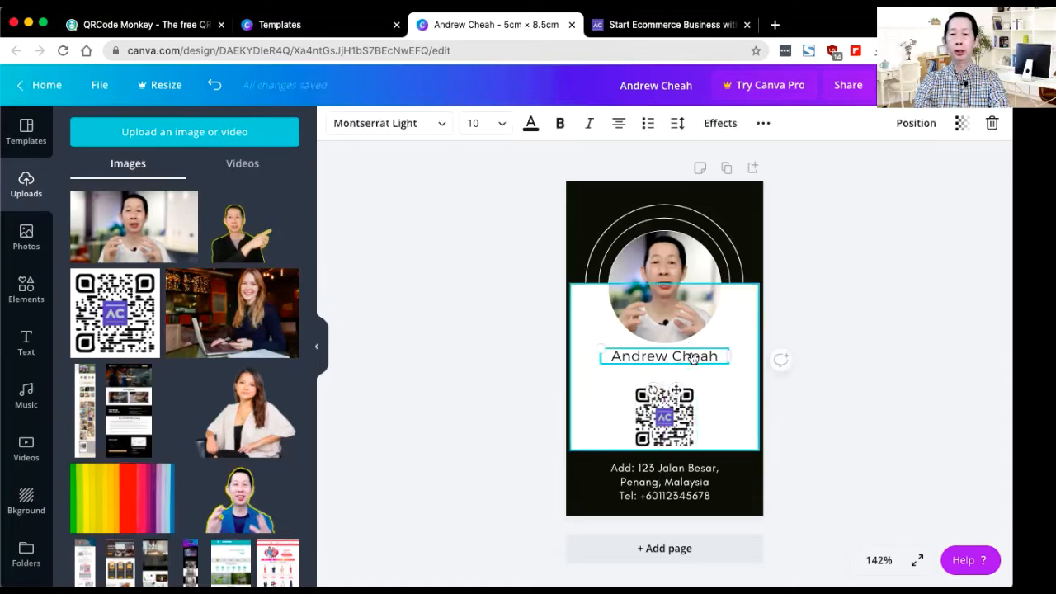
Step: Copy the name text box and paste the duplicate centred just beneath the original name
{"action": "right_click", "coordinate": [691, 355]}
{"action": "left_click", "coordinate": [887, 361]}
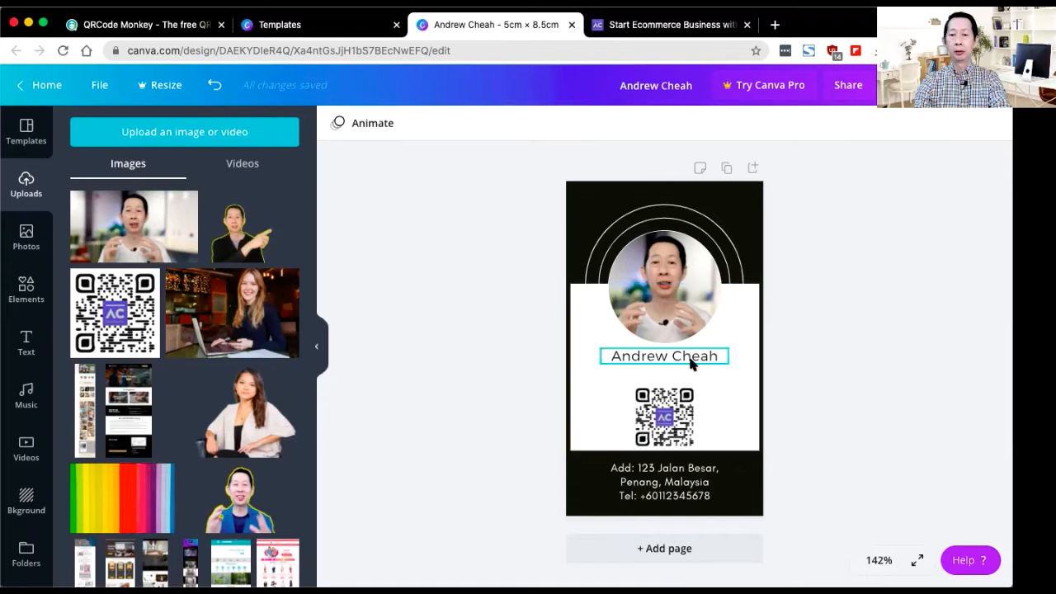
{"action": "right_click", "coordinate": [692, 365]}
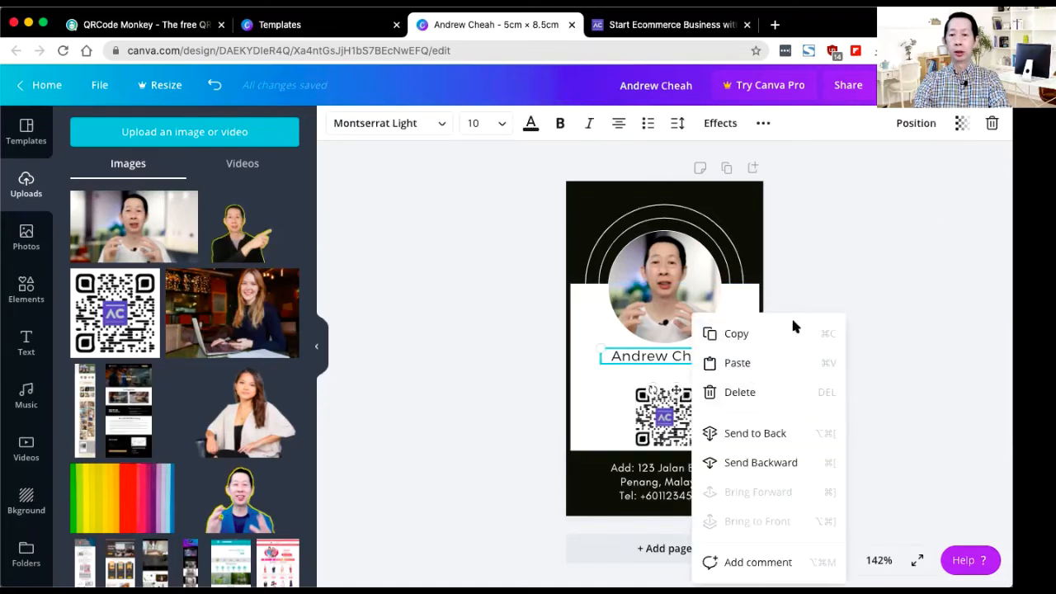
{"action": "left_click", "coordinate": [753, 334]}
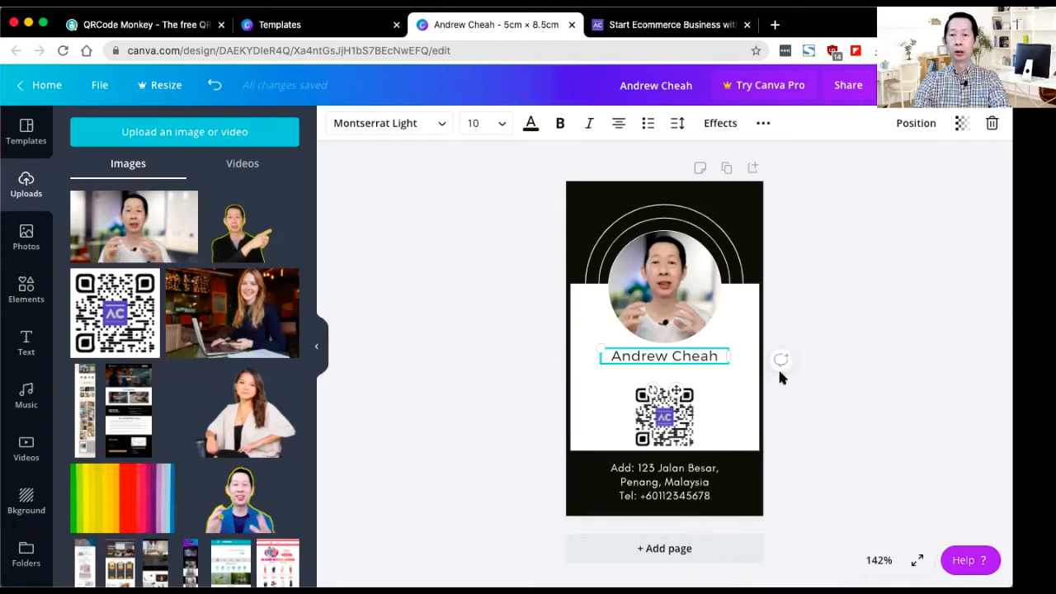
{"action": "left_click", "coordinate": [685, 378]}
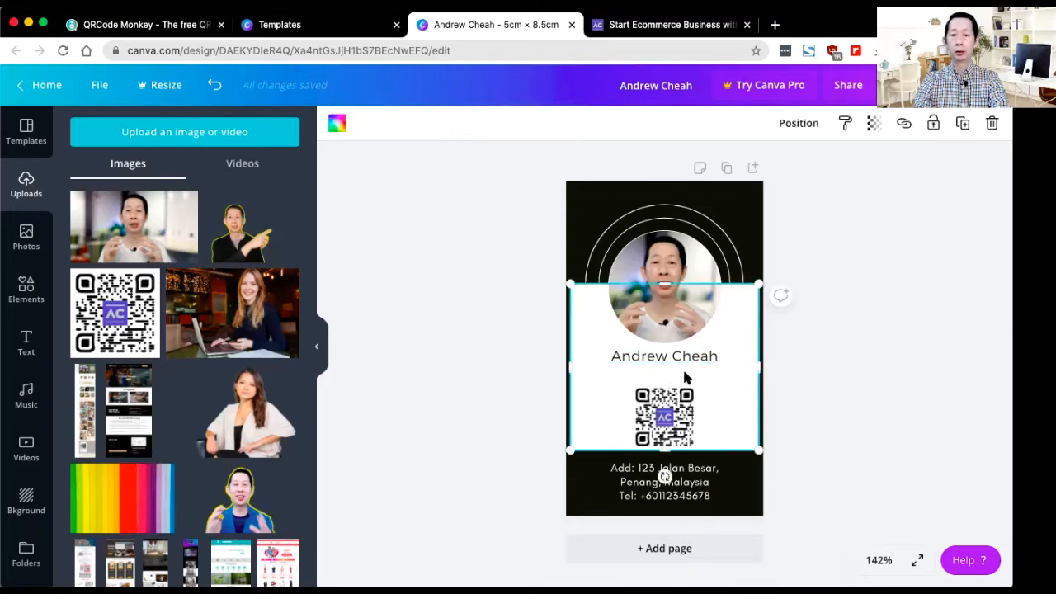
{"action": "key", "text": "ctrl+v"}
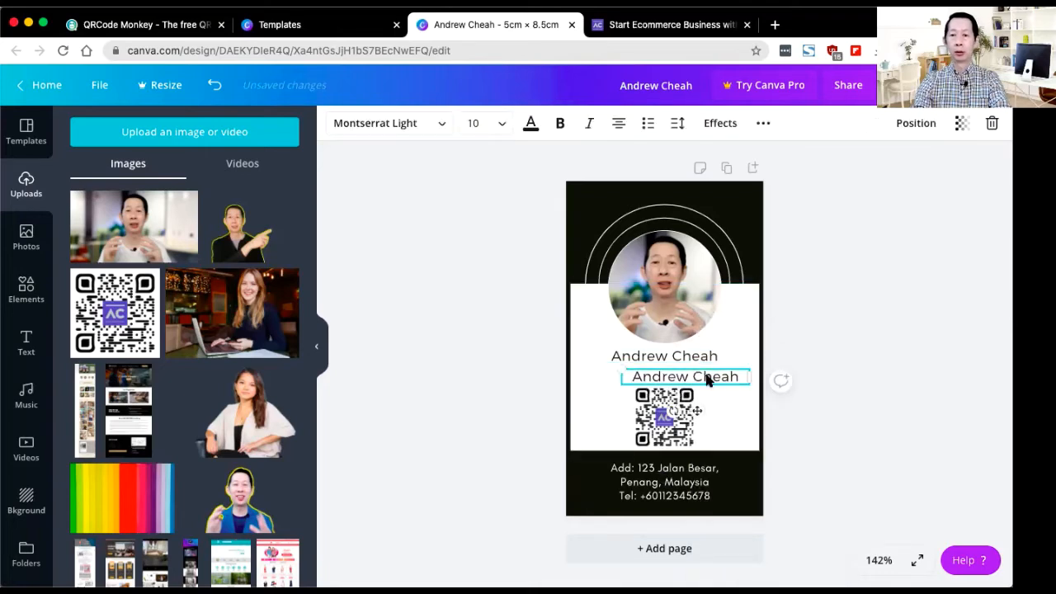
{"action": "left_click_drag", "start_coordinate": [680, 364], "coordinate": [685, 370]}
{"action": "double_click", "coordinate": [692, 372]}
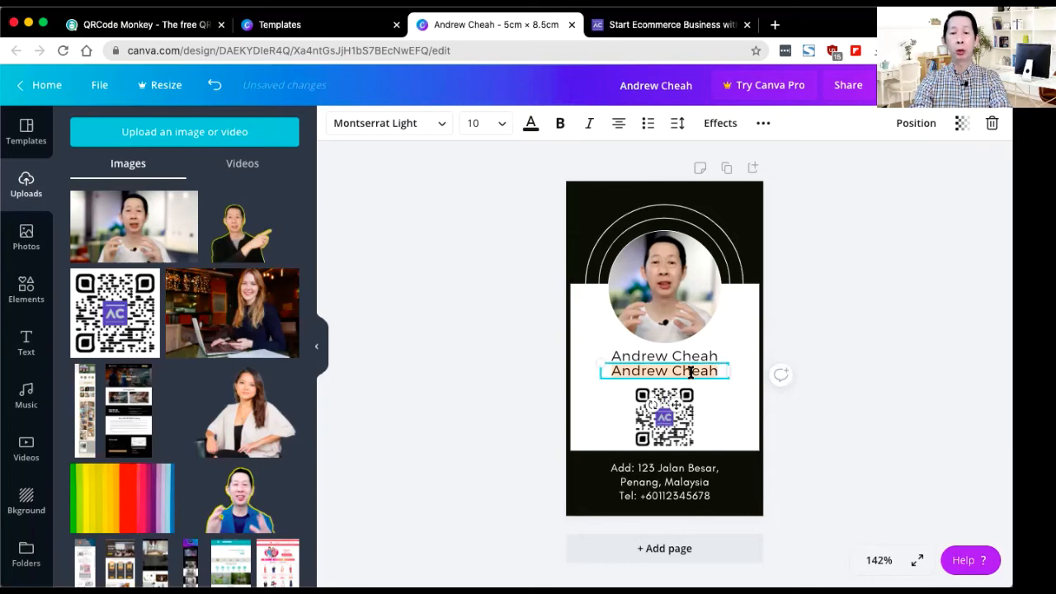
Step: Replace the copied text with 'We help small business to grow online'
{"action": "type", "text": "We "}
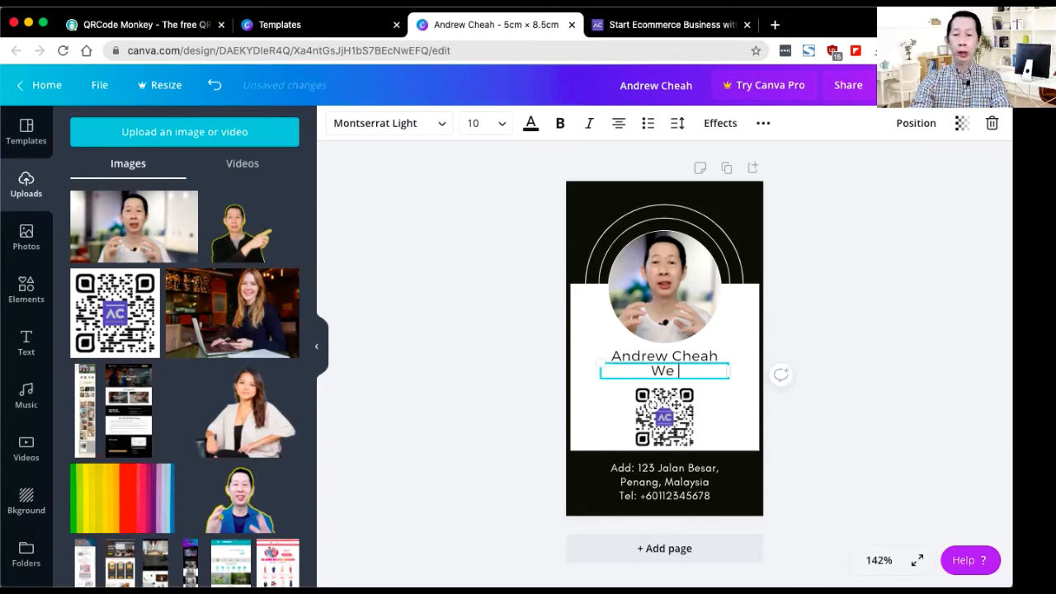
{"action": "type", "text": "help s"}
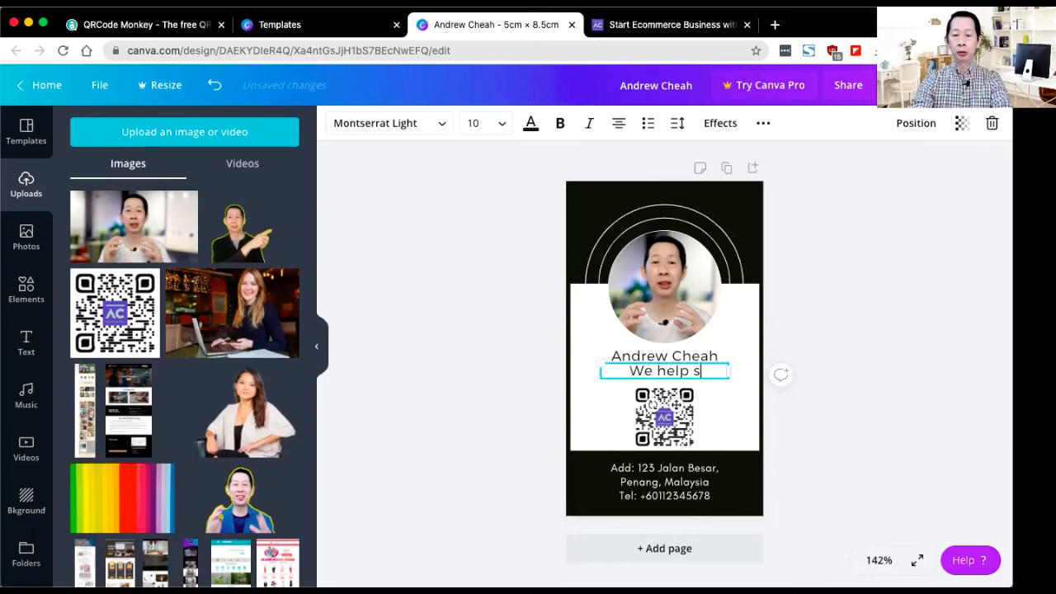
{"action": "type", "text": "mall busines"}
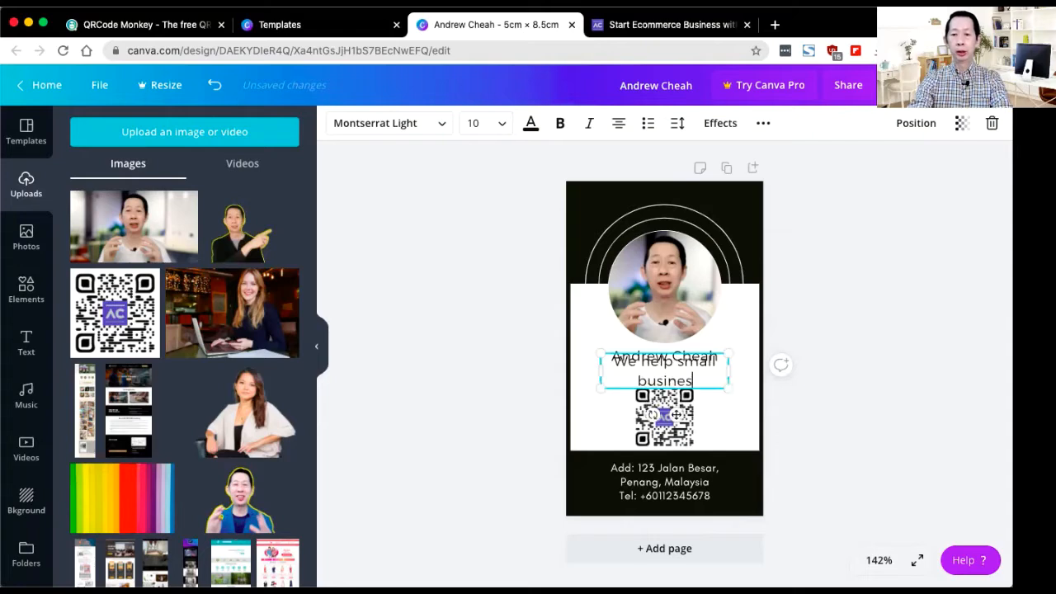
{"action": "type", "text": "s to r"}
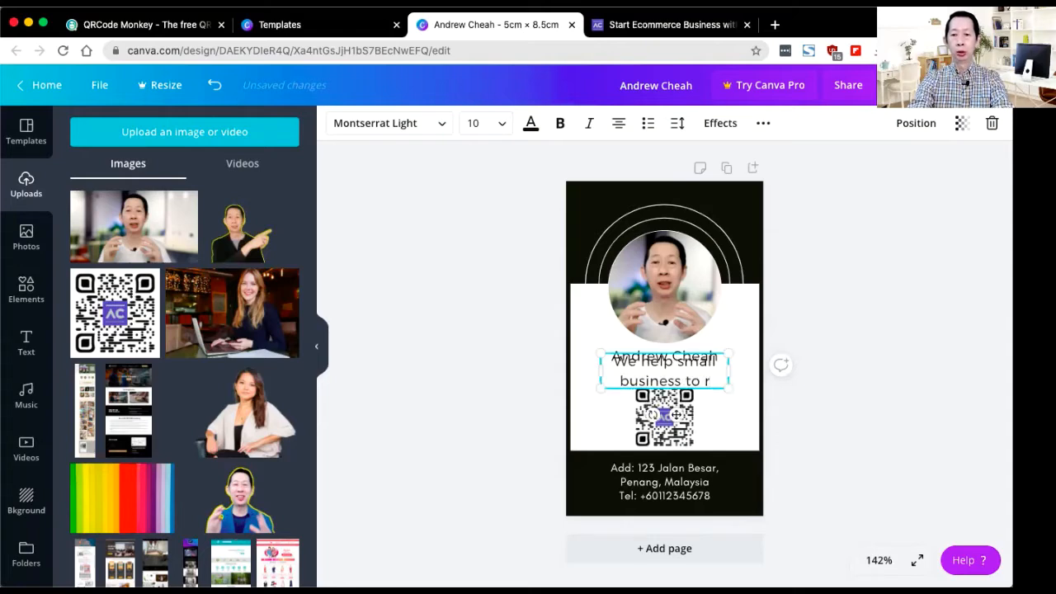
{"action": "key", "text": "BackSpace"}
{"action": "type", "text": "grow online"}
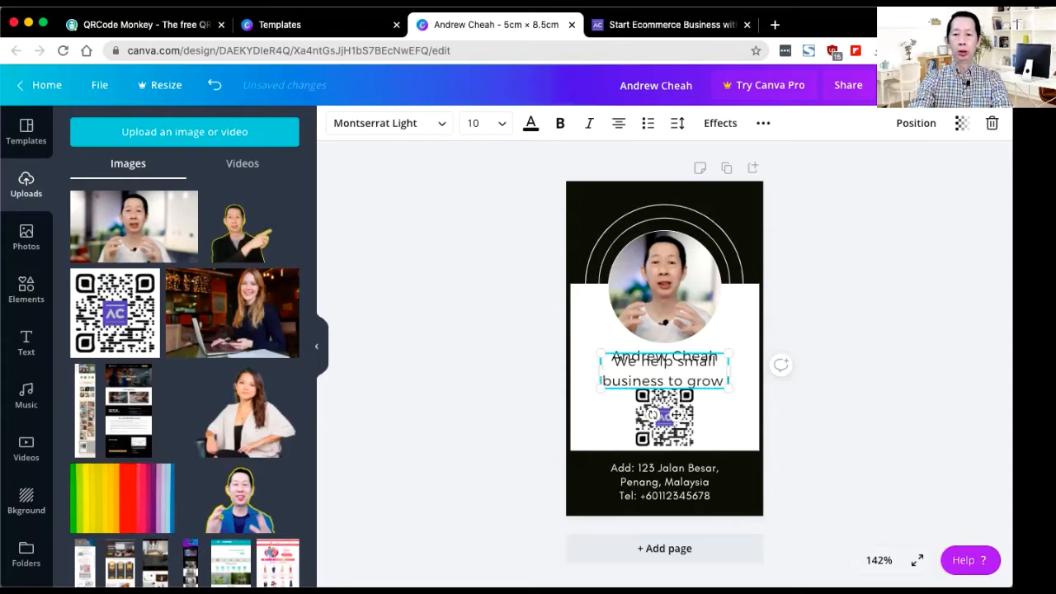
Step: Set the tagline's line height to 1 and letter spacing to 0
{"action": "triple_click", "coordinate": [699, 369]}
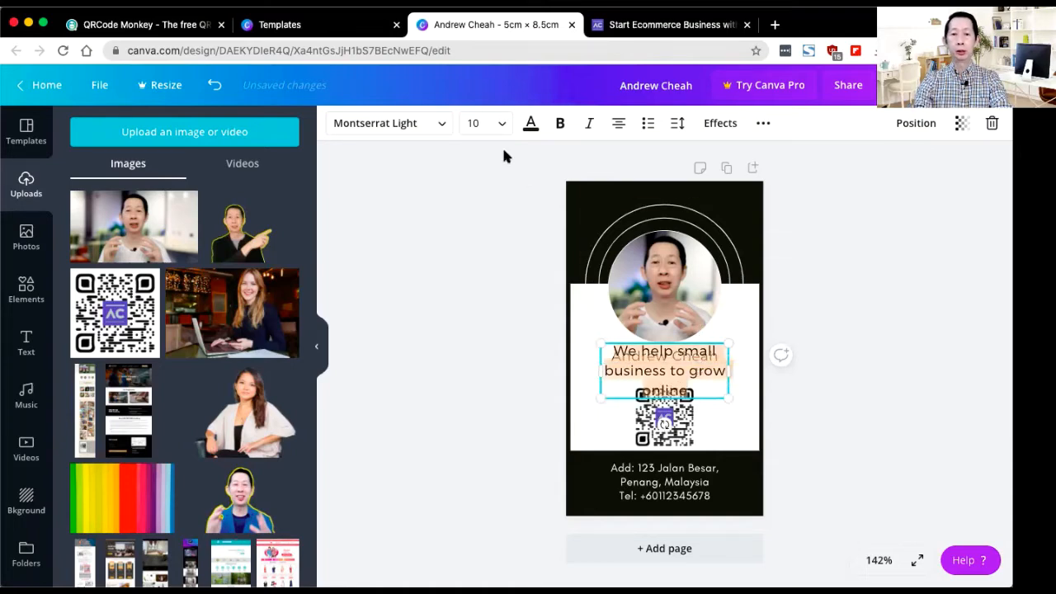
{"action": "left_click", "coordinate": [676, 125]}
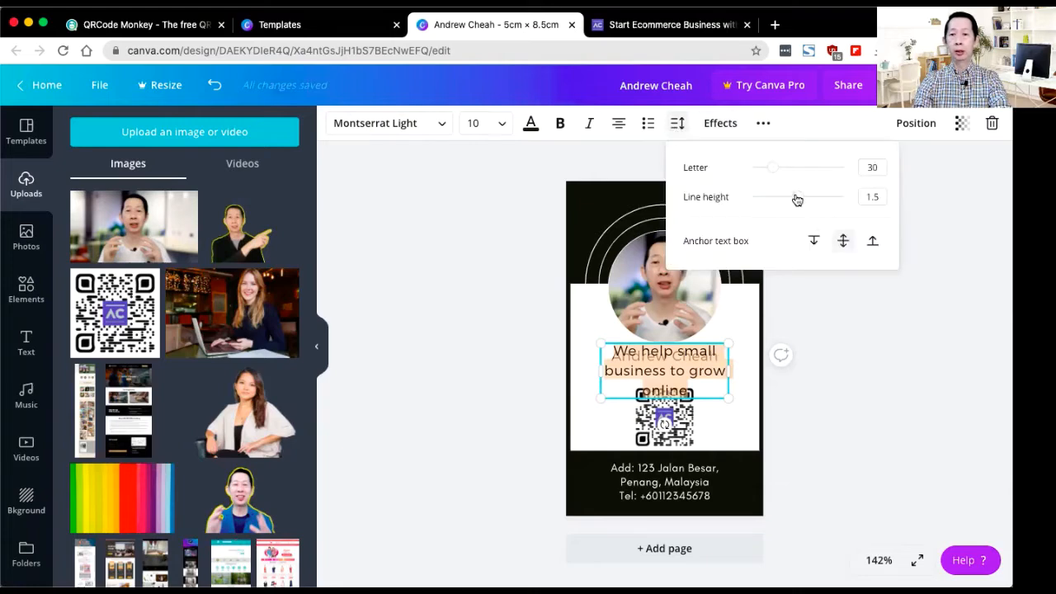
{"action": "left_click_drag", "start_coordinate": [796, 203], "coordinate": [788, 200]}
{"action": "type", "text": "1"}
{"action": "left_click", "coordinate": [874, 167]}
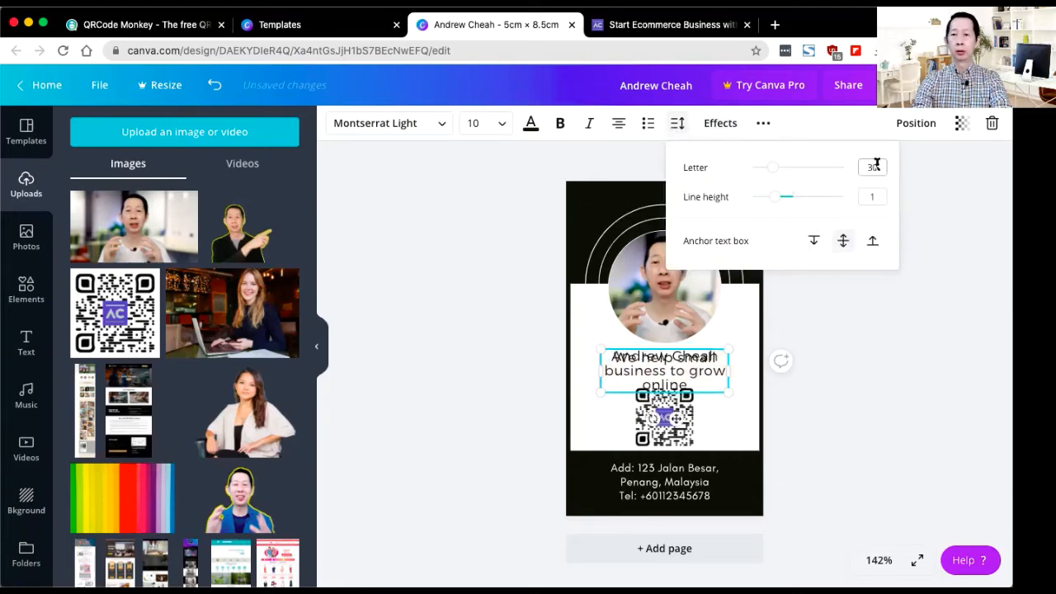
{"action": "type", "text": "0"}
Step: Widen the tagline box and reduce its font size to 6 so it fits on one line
{"action": "left_click_drag", "start_coordinate": [729, 371], "coordinate": [754, 372]}
{"action": "left_click_drag", "start_coordinate": [602, 370], "coordinate": [583, 368]}
{"action": "left_click", "coordinate": [485, 123]}
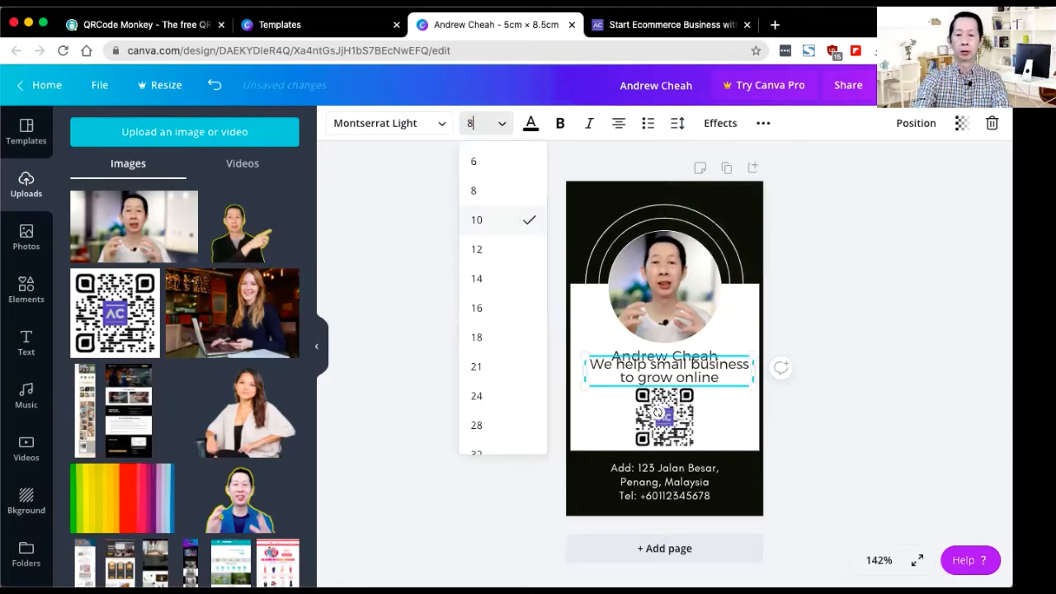
{"action": "left_click", "coordinate": [474, 191]}
{"action": "left_click", "coordinate": [476, 118]}
{"action": "left_click", "coordinate": [474, 161]}
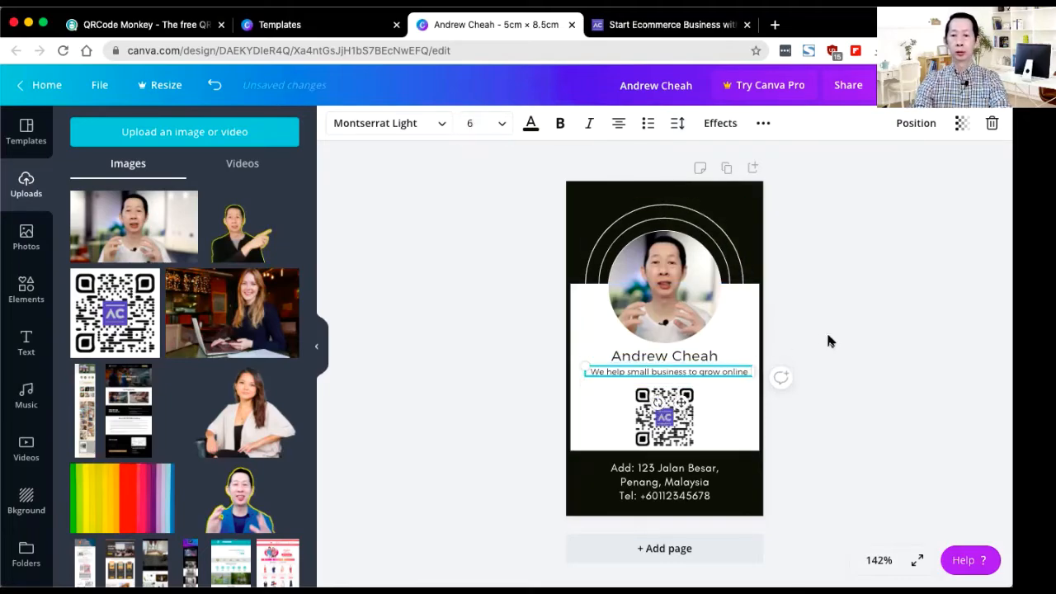
{"action": "left_click", "coordinate": [664, 355]}
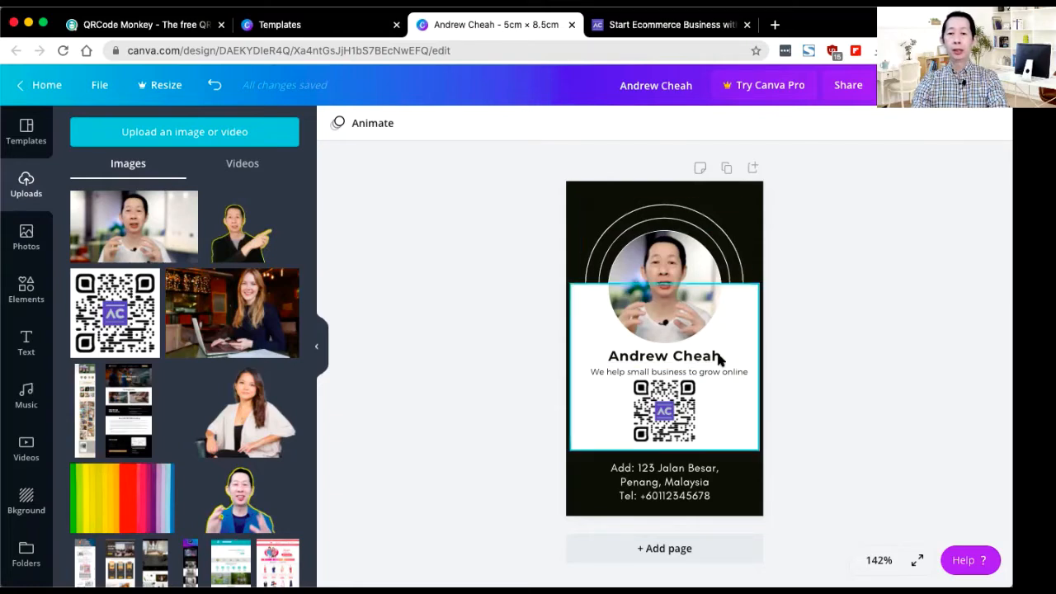
Step: Insert the owner's name in capitals above the address lines and make that line bold
{"action": "left_click", "coordinate": [665, 494]}
{"action": "triple_click", "coordinate": [656, 481]}
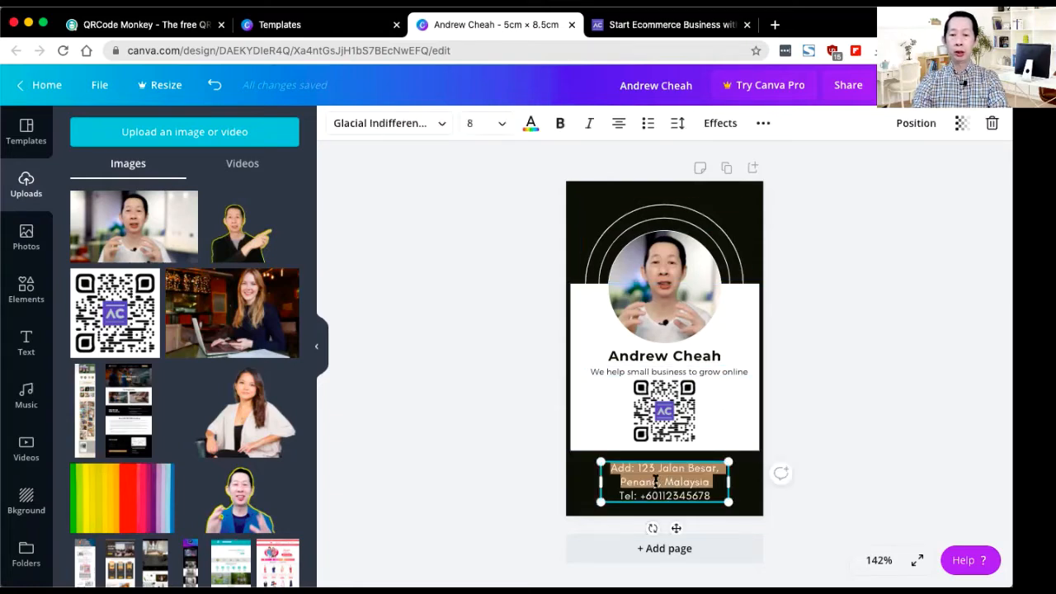
{"action": "left_click", "coordinate": [612, 468]}
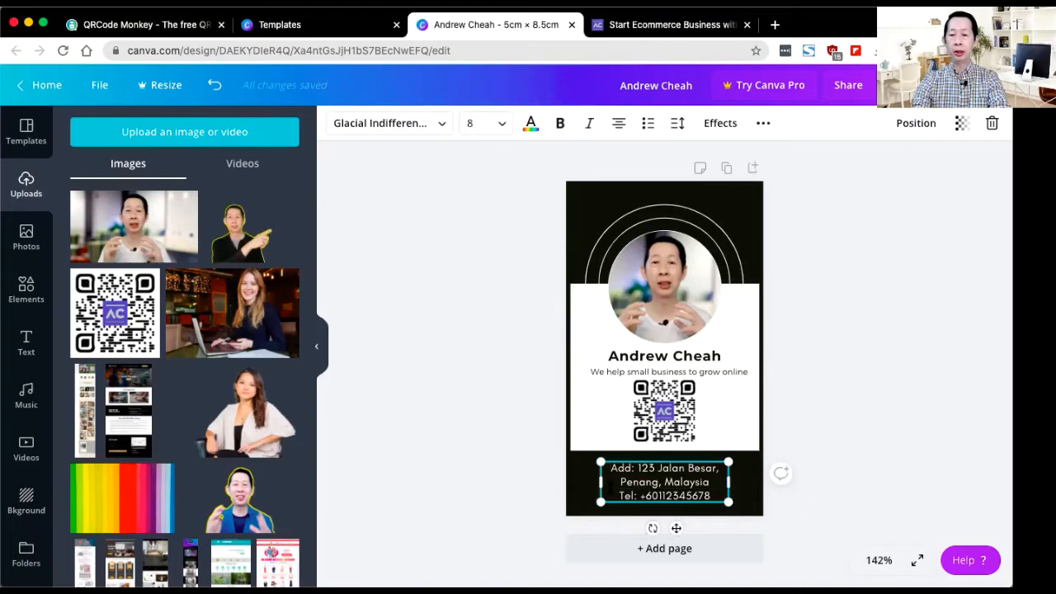
{"action": "key", "text": "Return"}
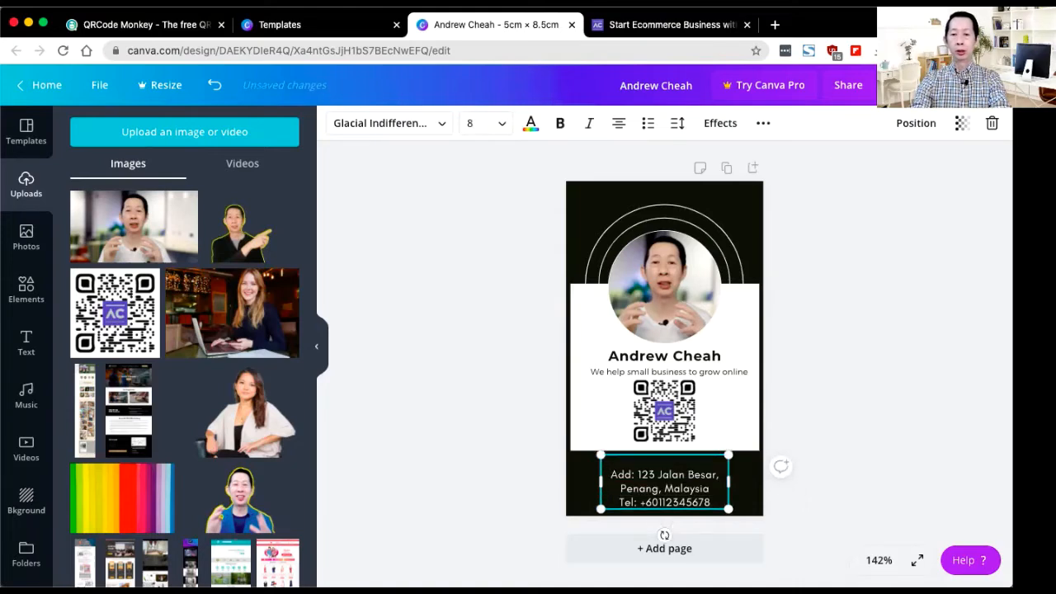
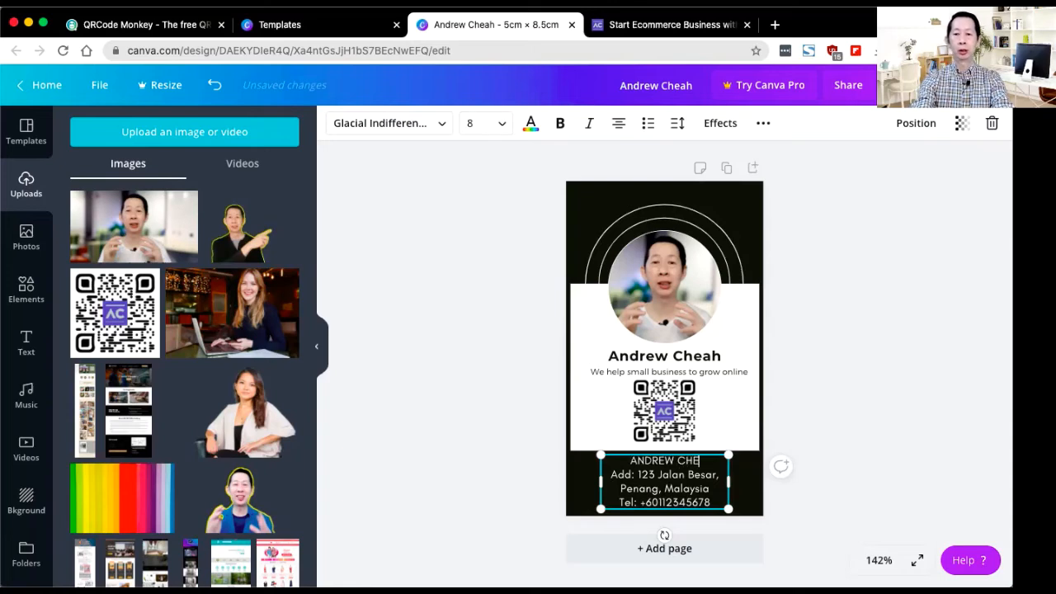
{"action": "double_click", "coordinate": [646, 460]}
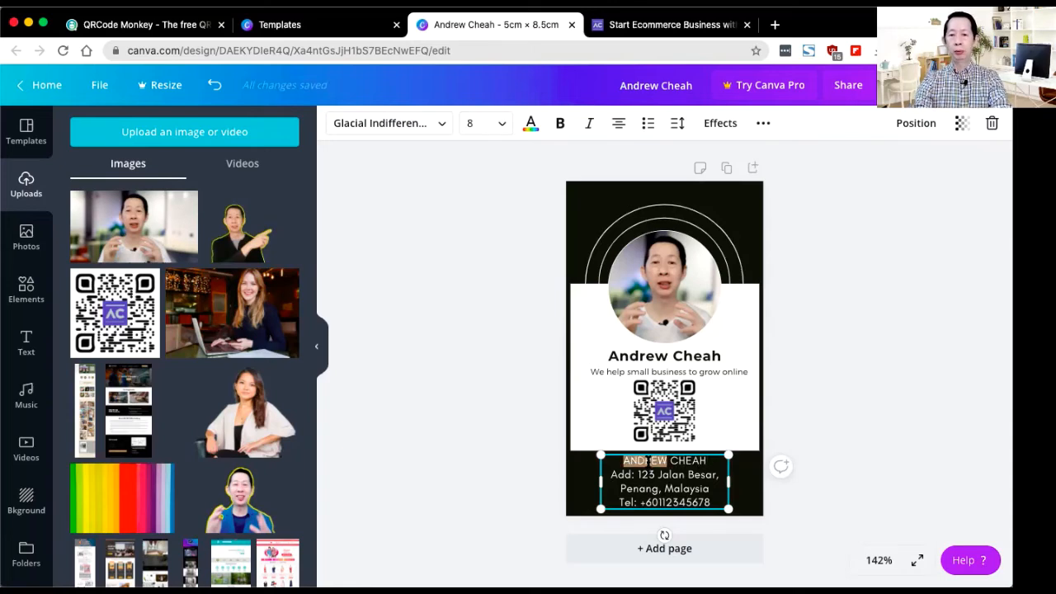
{"action": "left_click", "coordinate": [560, 123]}
{"action": "left_click", "coordinate": [857, 299]}
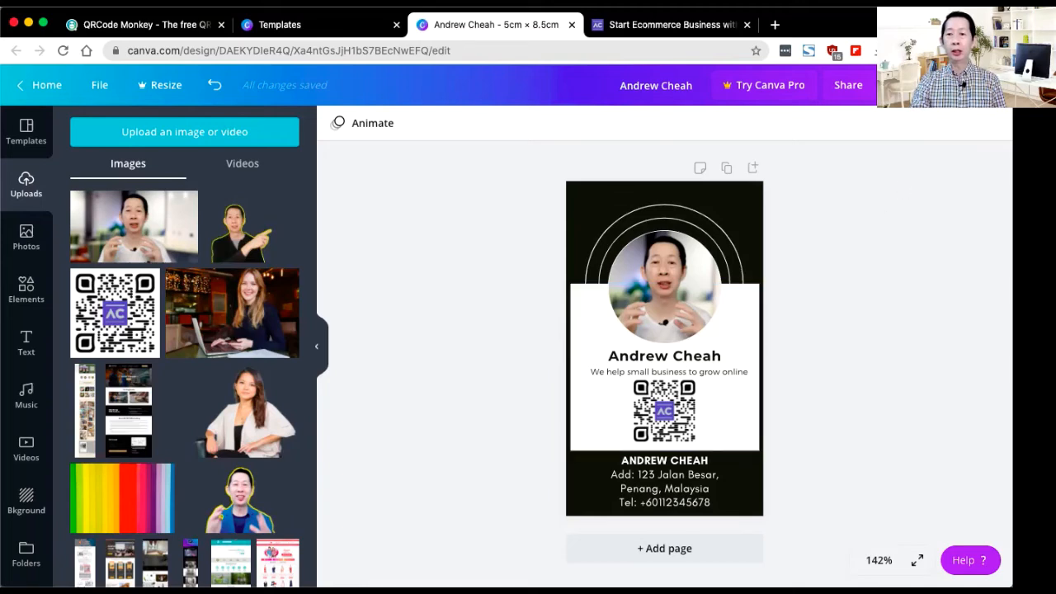
Step: Download the card with the file type set to JPG
{"action": "left_click", "coordinate": [924, 85]}
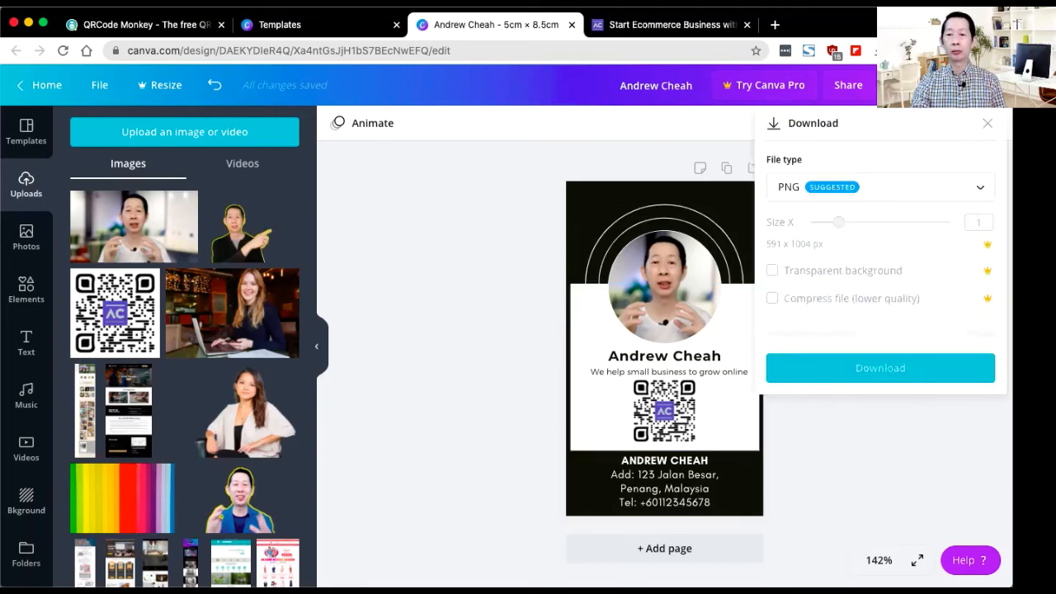
{"action": "left_click", "coordinate": [855, 190]}
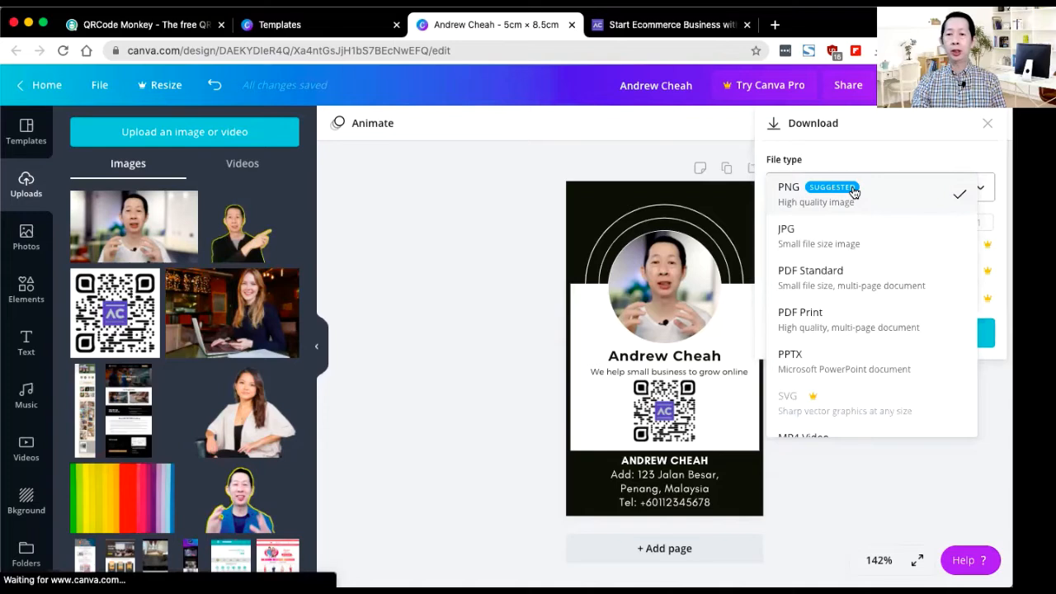
{"action": "left_click", "coordinate": [881, 231]}
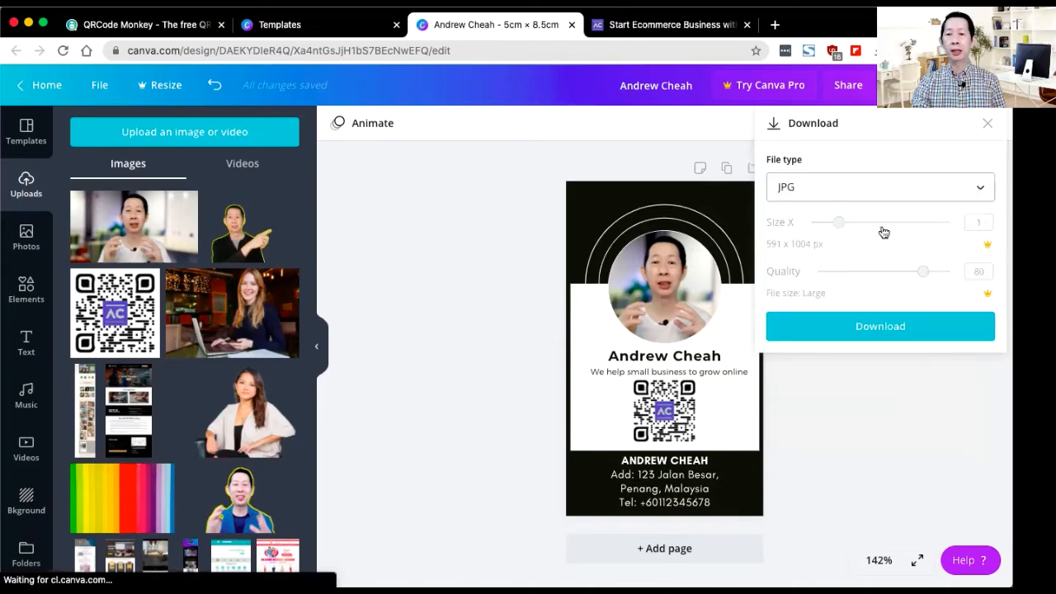
{"action": "left_click", "coordinate": [877, 327]}
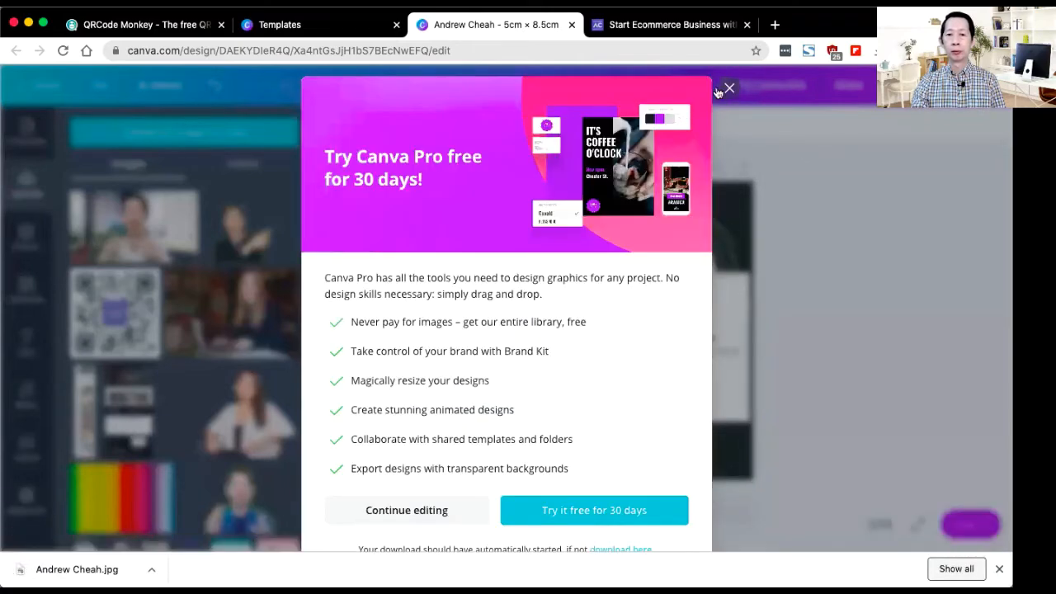
Step: Close the Try Canva Pro popup to get back to the finished card
{"action": "left_click", "coordinate": [729, 89]}
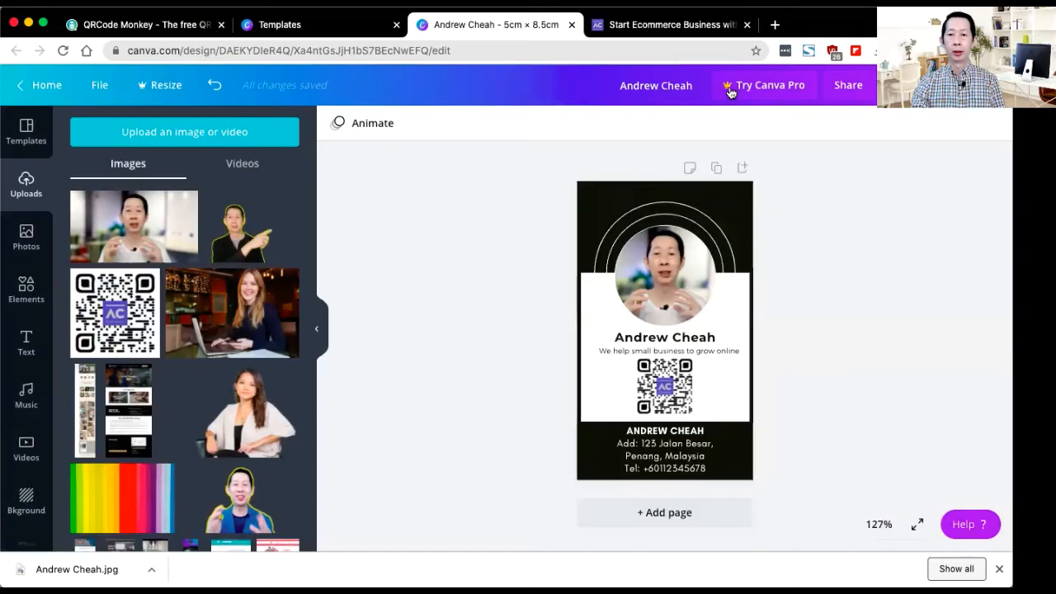